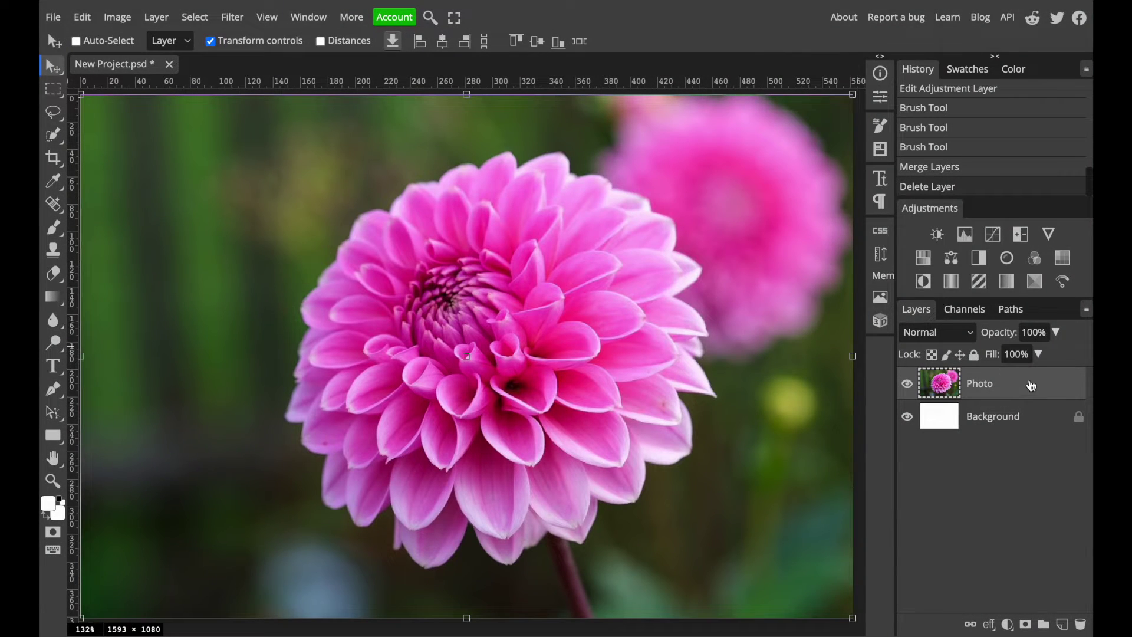
- Duplicate the Photo layer so a Photo copy layer sits above it
{"action": "right_click", "coordinate": [1028, 387]}
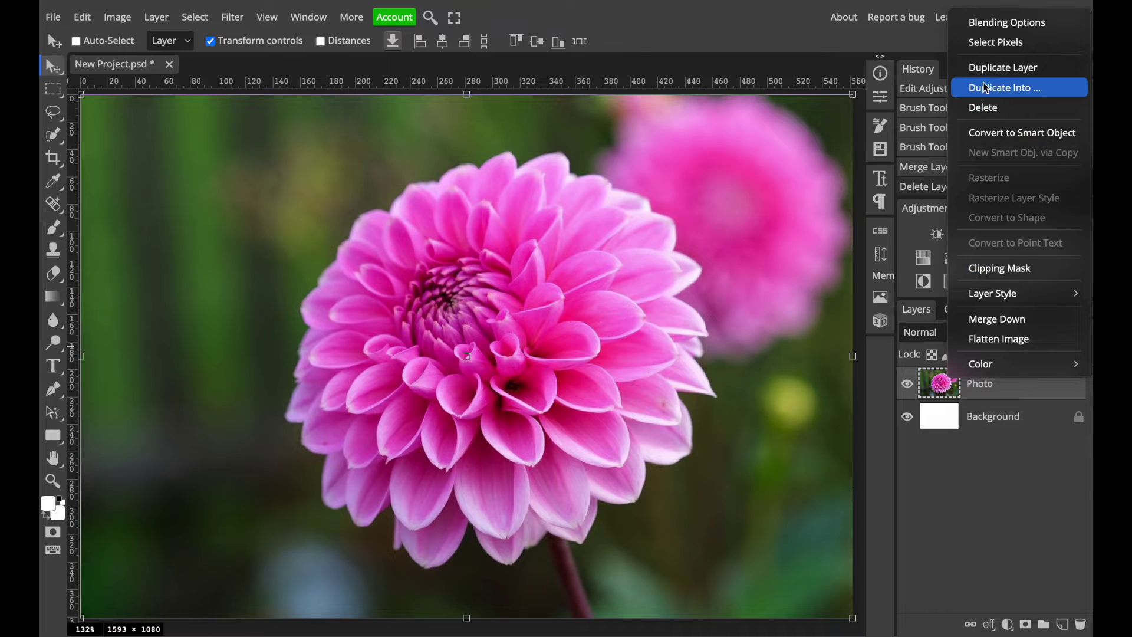
{"action": "left_click", "coordinate": [1004, 69]}
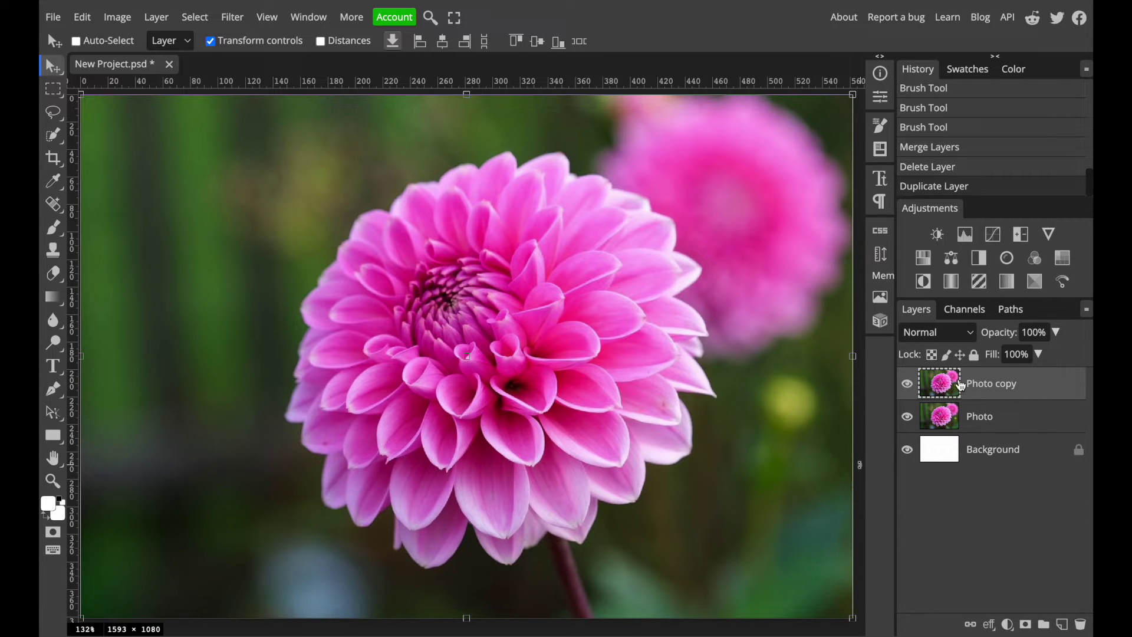
- Add a Black & White adjustment layer and raise its Red value to 135
{"action": "left_click", "coordinate": [983, 263]}
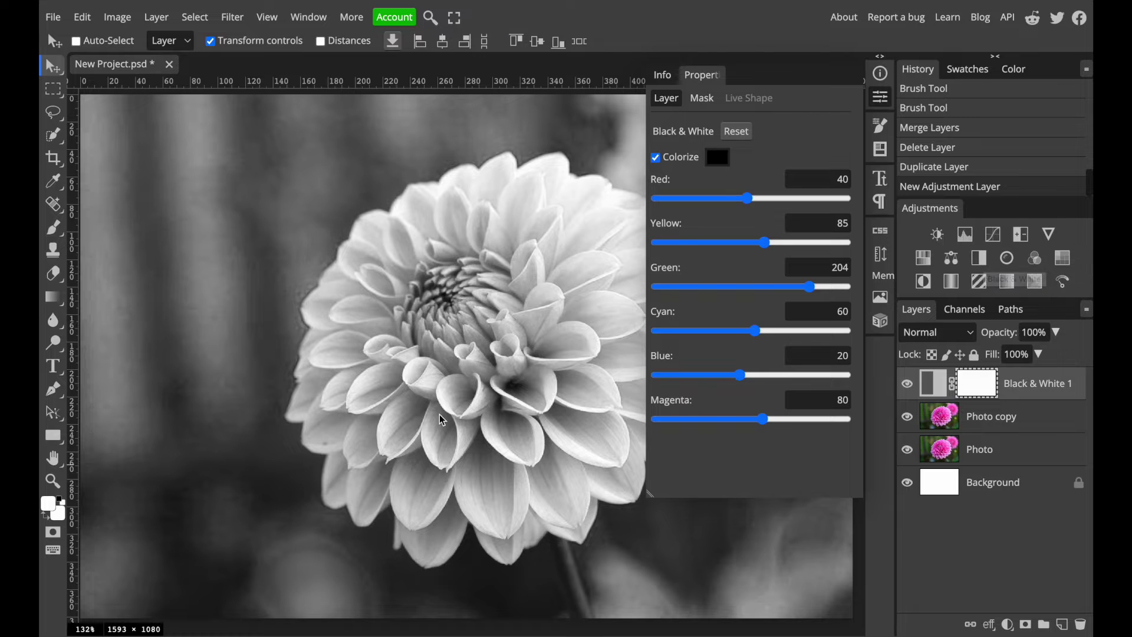
{"action": "left_click_drag", "start_coordinate": [747, 198], "coordinate": [786, 204]}
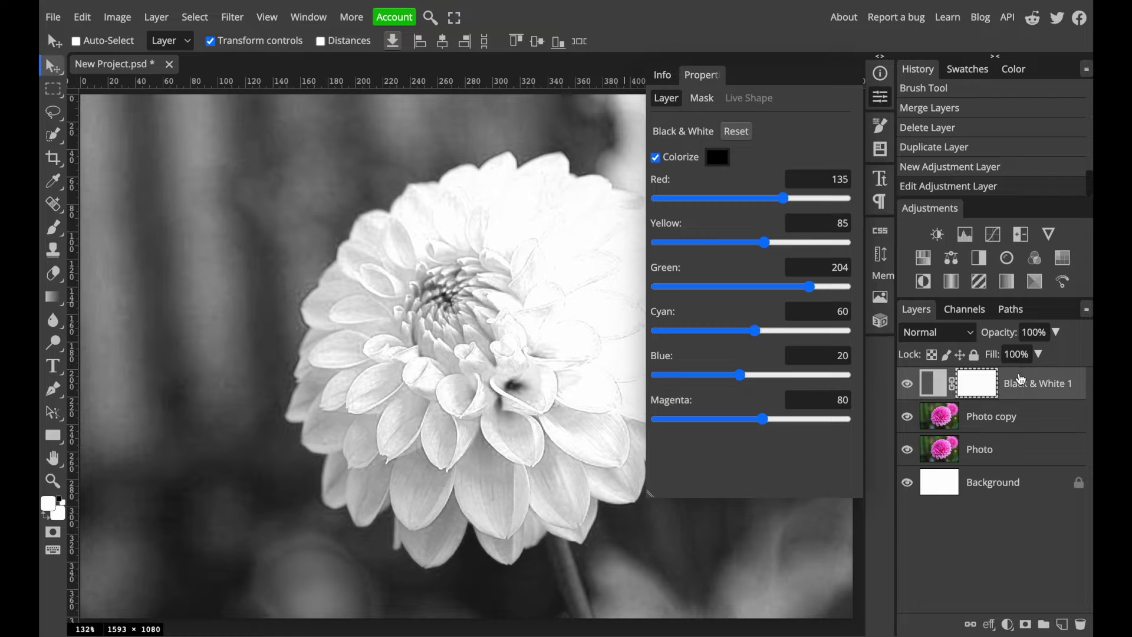
{"action": "right_click", "coordinate": [1020, 379]}
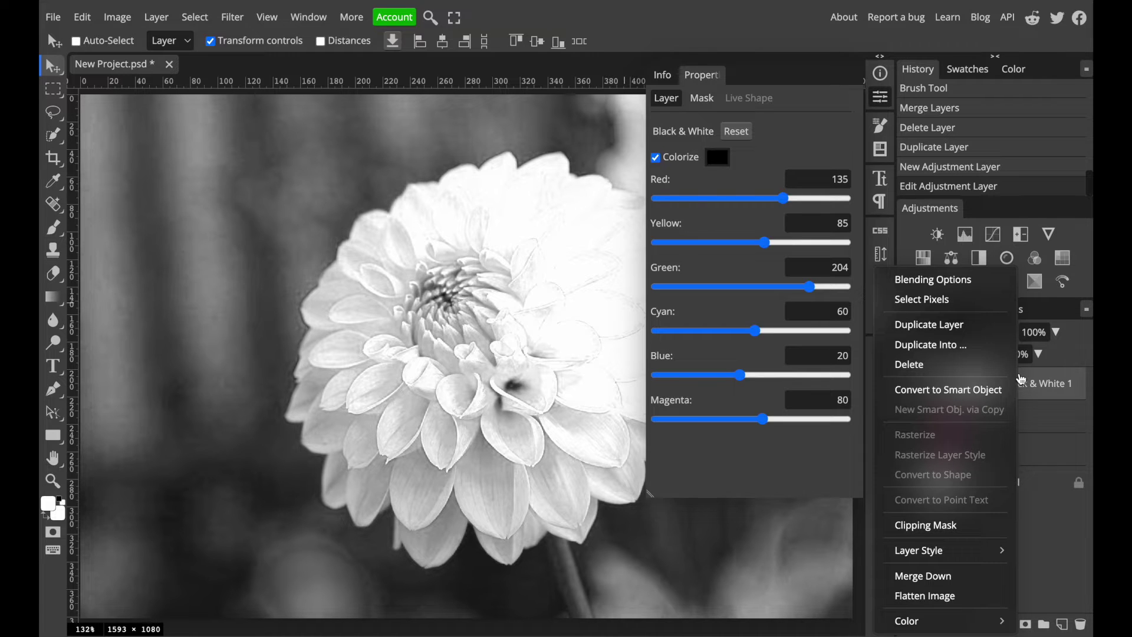
- Merge Black & White 1 down into Photo copy, fit the view, and compare it with the colour photo
{"action": "left_click", "coordinate": [924, 576]}
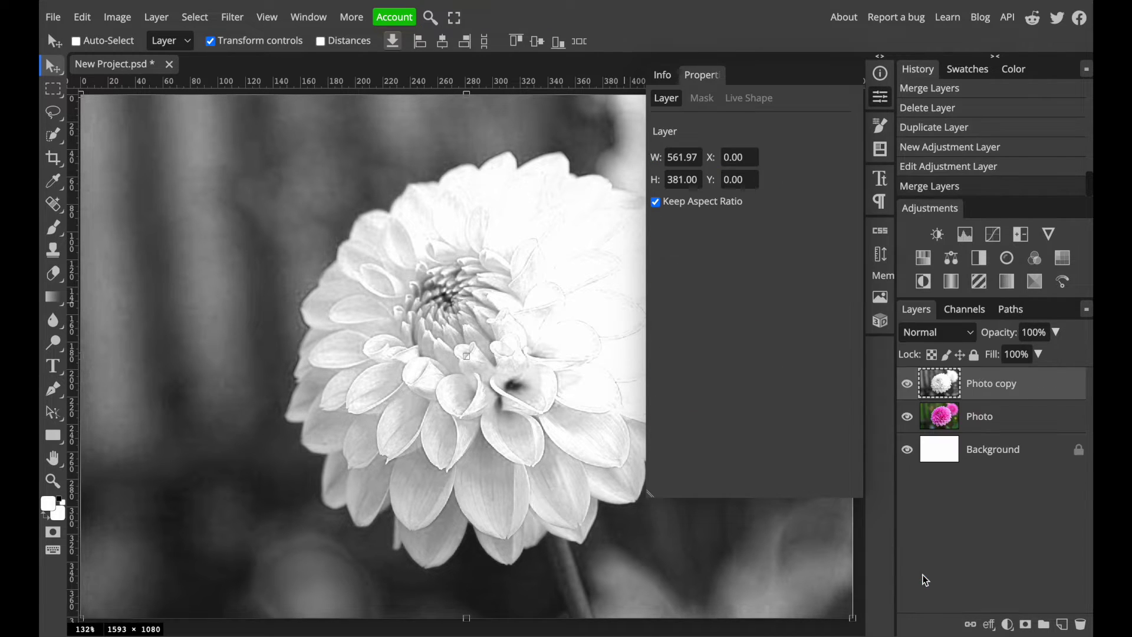
{"action": "key", "text": "ctrl+0"}
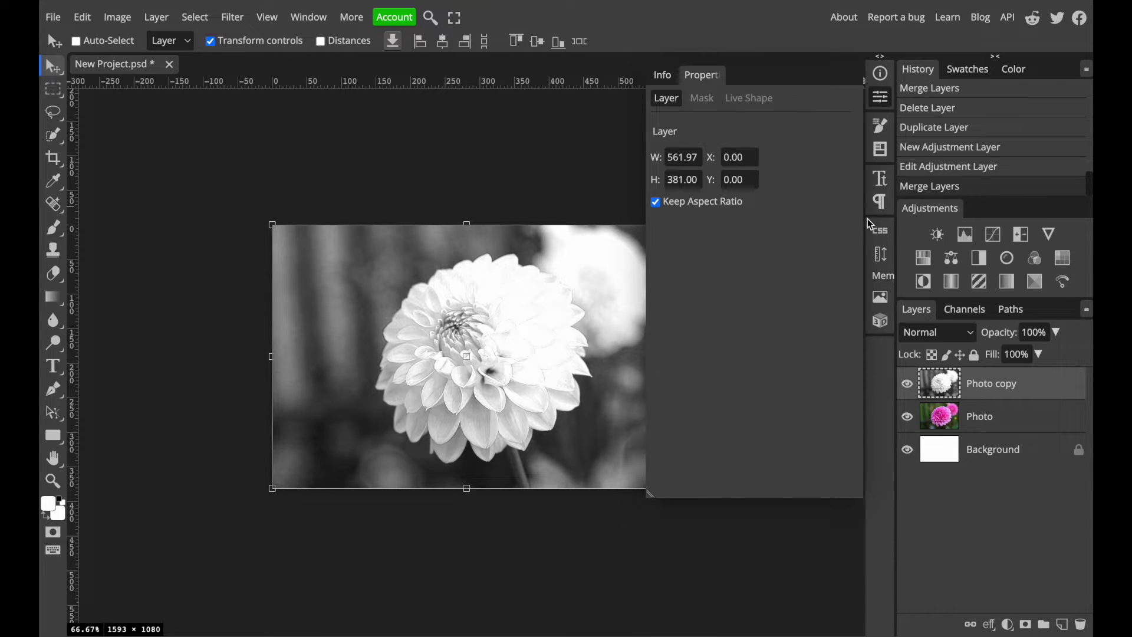
{"action": "left_click", "coordinate": [880, 102]}
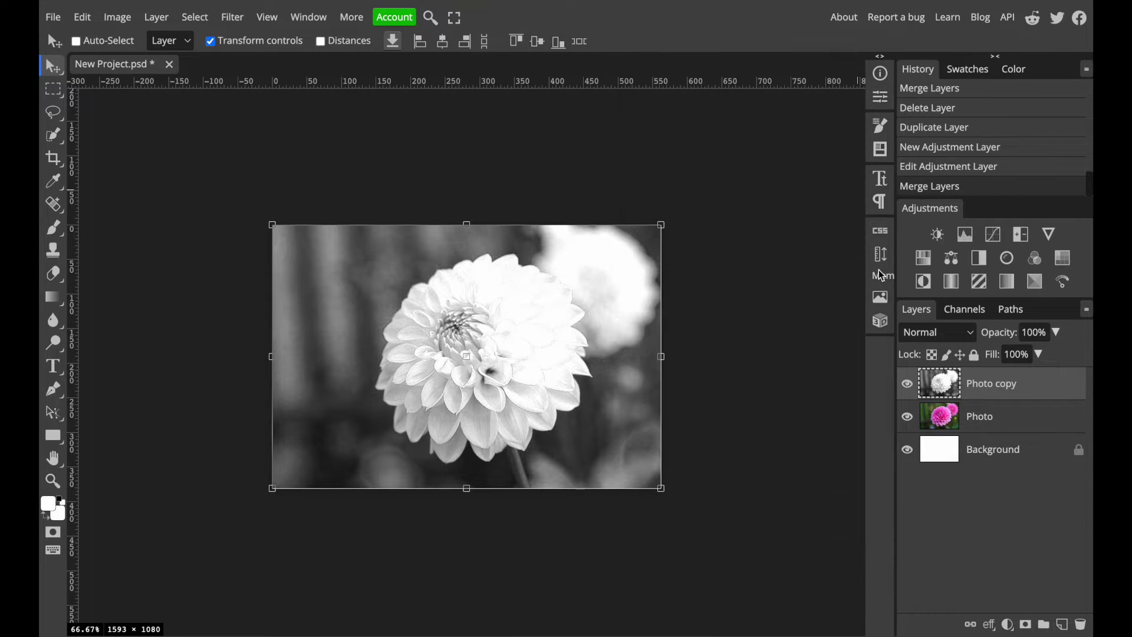
{"action": "left_click", "coordinate": [908, 385]}
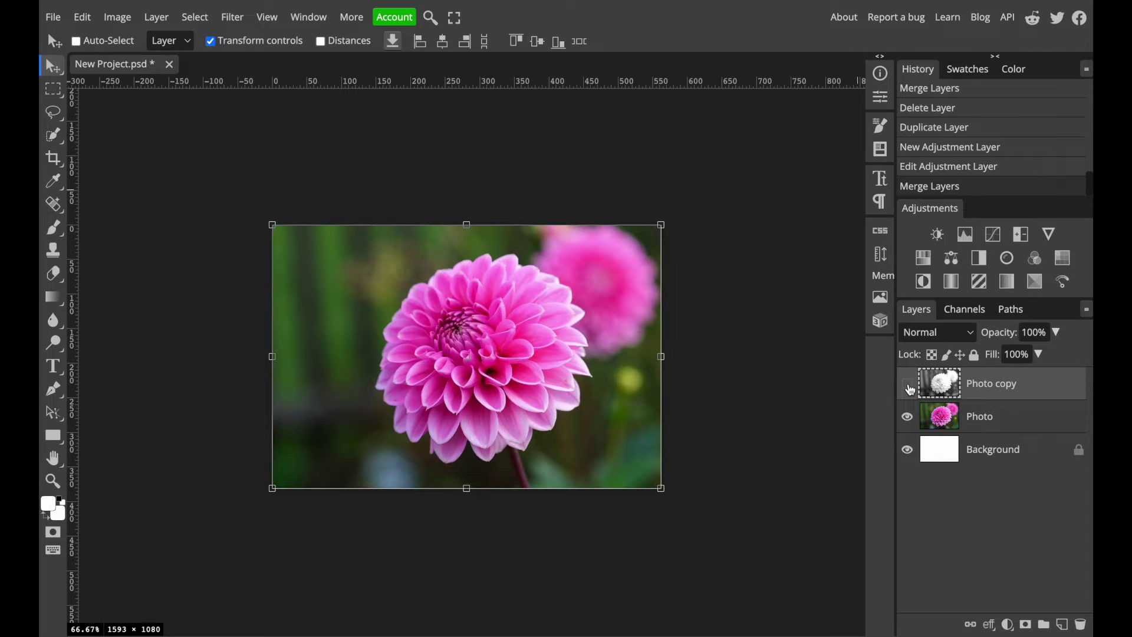
{"action": "left_click", "coordinate": [909, 387]}
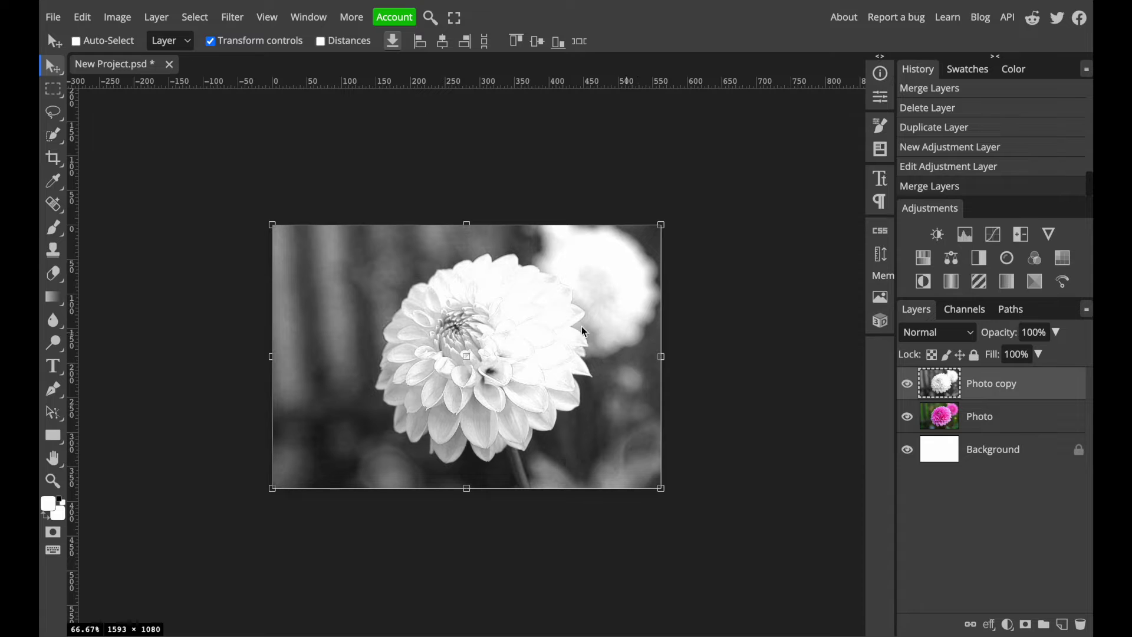
- Paint a Quick Selection over the grayscale dahlia and zoom in on the flower
{"action": "left_click", "coordinate": [56, 137]}
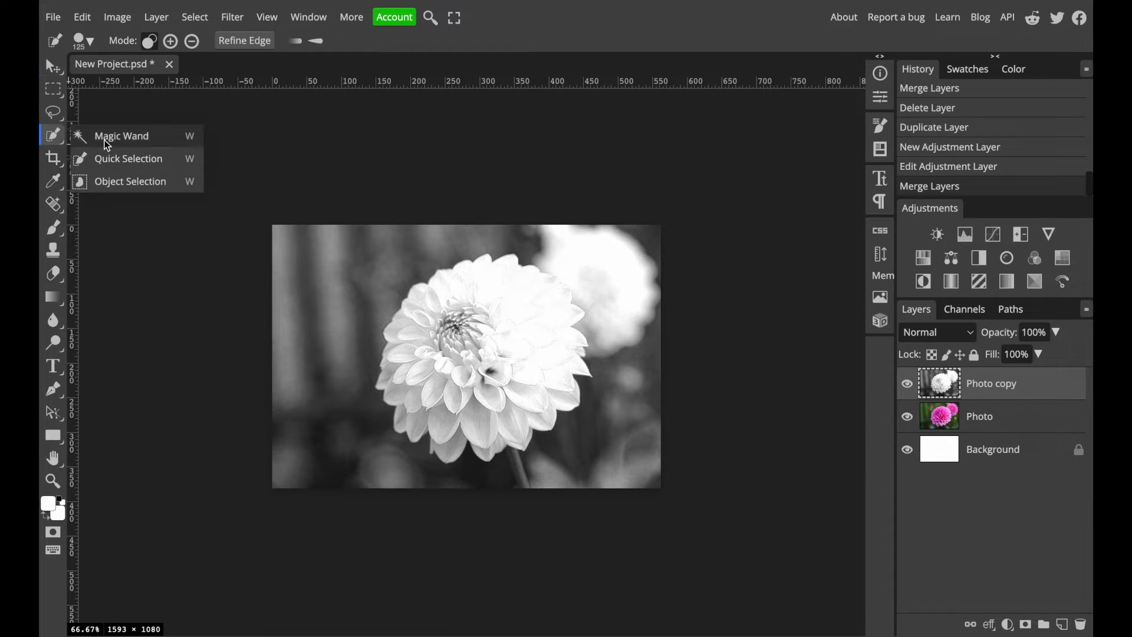
{"action": "left_click", "coordinate": [122, 158]}
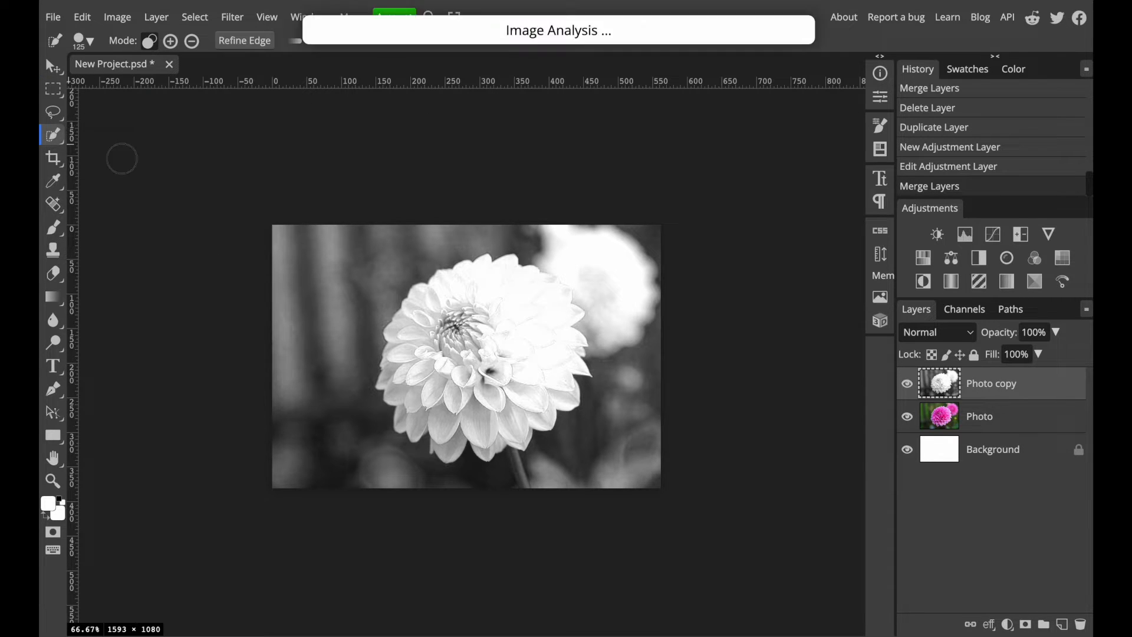
{"action": "mouse_move", "coordinate": [499, 340]}
{"action": "left_mouse_down"}
{"action": "mouse_move", "coordinate": [487, 336]}
{"action": "mouse_move", "coordinate": [496, 342]}
{"action": "left_mouse_up"}
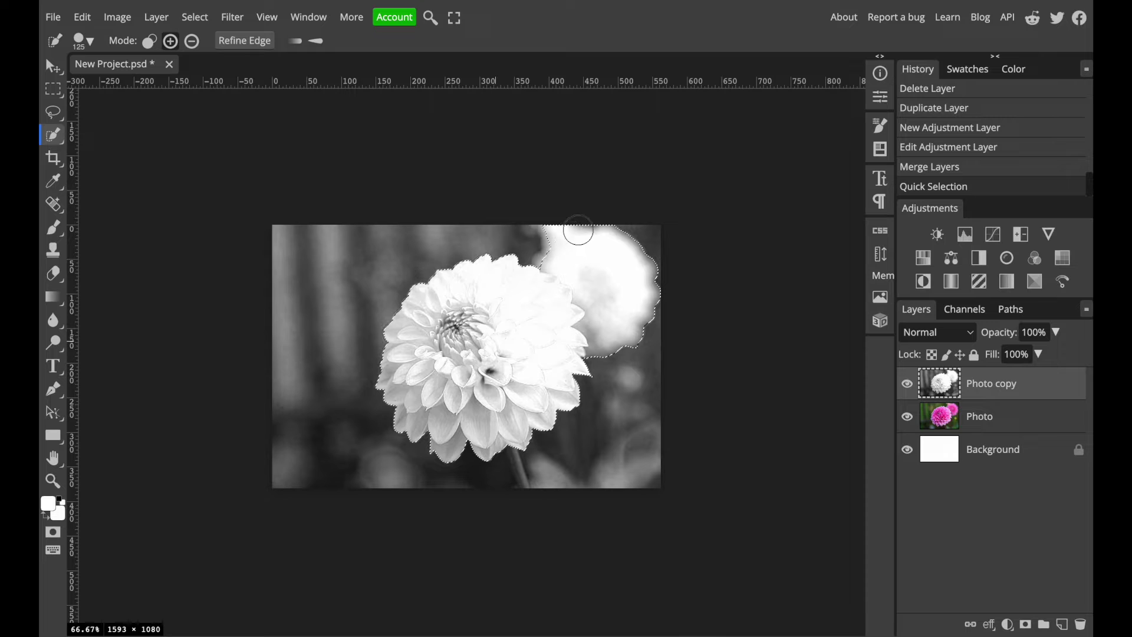
{"action": "key", "text": "ctrl+plus"}
{"action": "key", "text": "ctrl+plus"}
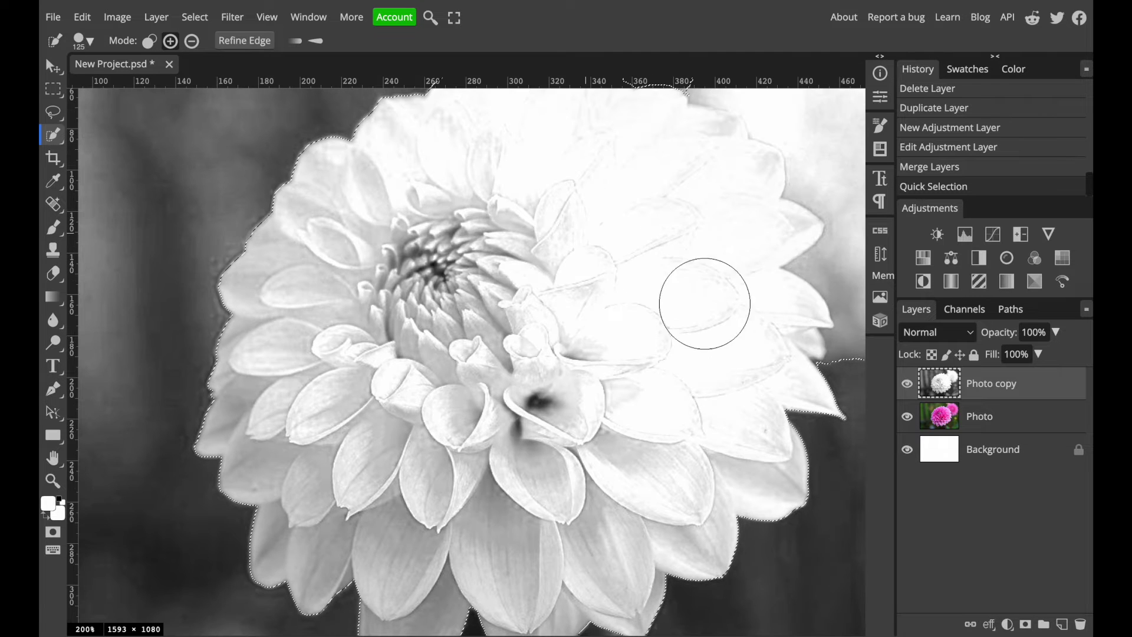
{"action": "left_click_drag", "start_coordinate": [601, 244], "coordinate": [371, 364]}
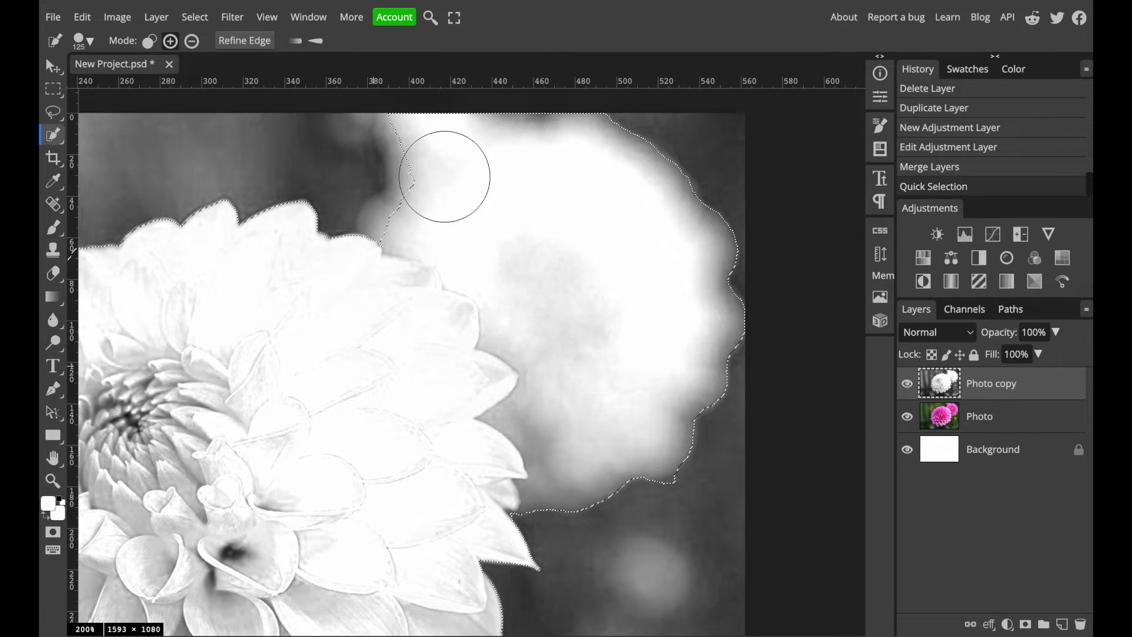
- Refine the selection with a smaller brush, subtracting the background bloom and adding the upper petals
{"action": "left_click", "coordinate": [190, 42]}
{"action": "key", "text": "bracketleft"}
{"action": "key", "text": "bracketleft"}
{"action": "key", "text": "bracketleft"}
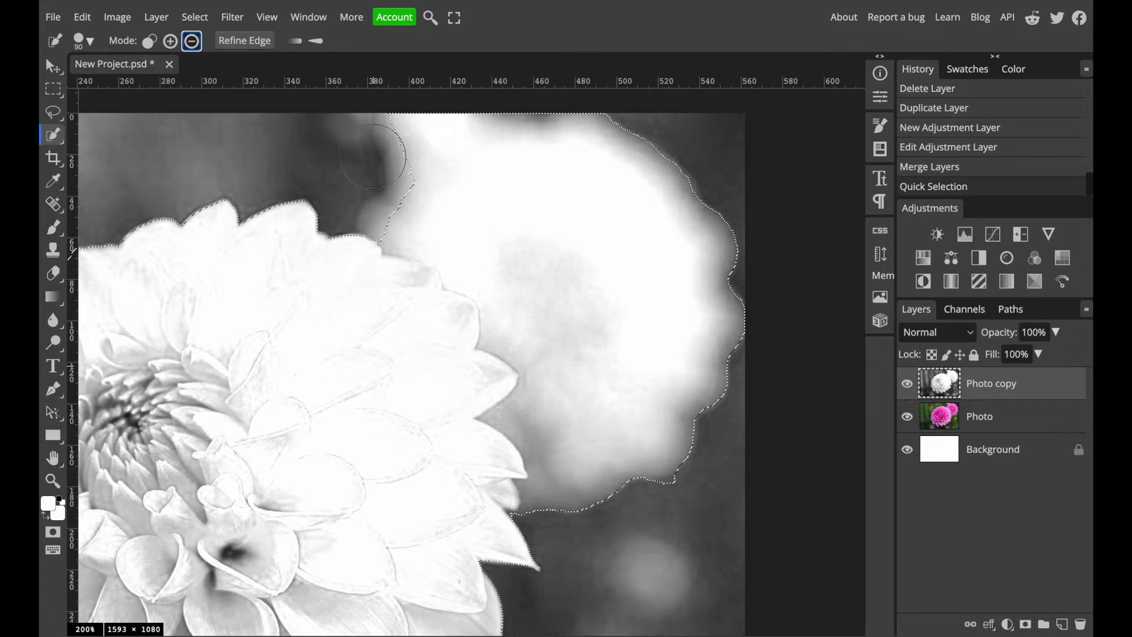
{"action": "key", "text": "bracketleft"}
{"action": "key", "text": "bracketleft"}
{"action": "key", "text": "bracketleft"}
{"action": "mouse_move", "coordinate": [407, 127]}
{"action": "left_mouse_down"}
{"action": "mouse_move", "coordinate": [437, 119]}
{"action": "mouse_move", "coordinate": [460, 187]}
{"action": "left_mouse_up"}
{"action": "key", "text": "shift"}
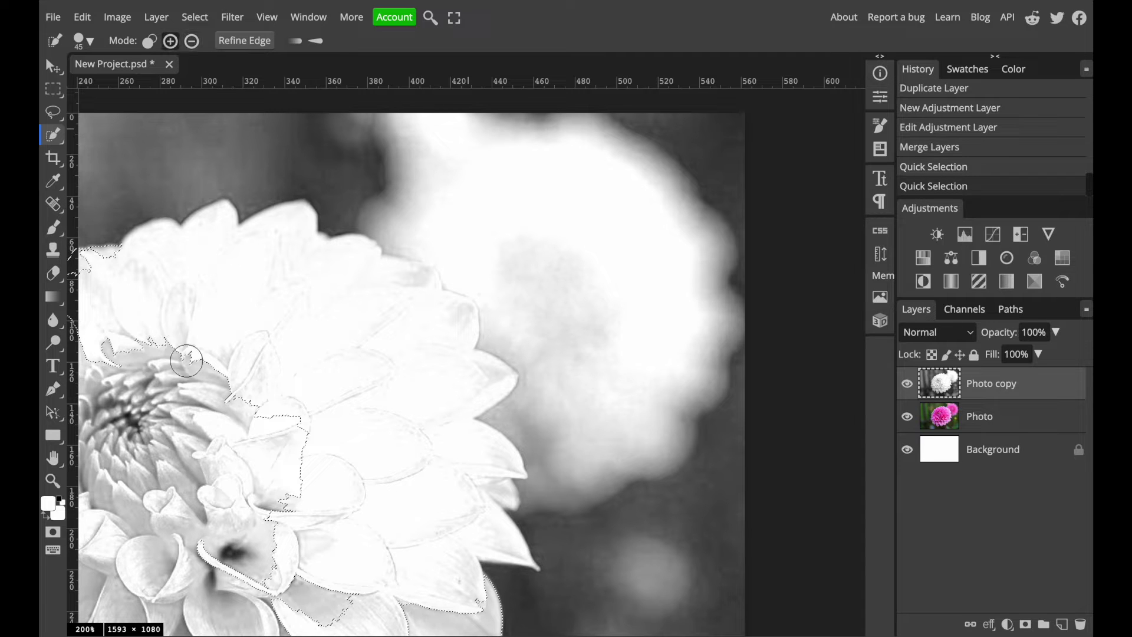
{"action": "mouse_move", "coordinate": [166, 349]}
{"action": "left_mouse_down"}
{"action": "mouse_move", "coordinate": [205, 320]}
{"action": "mouse_move", "coordinate": [227, 318]}
{"action": "mouse_move", "coordinate": [252, 338]}
{"action": "left_mouse_up"}
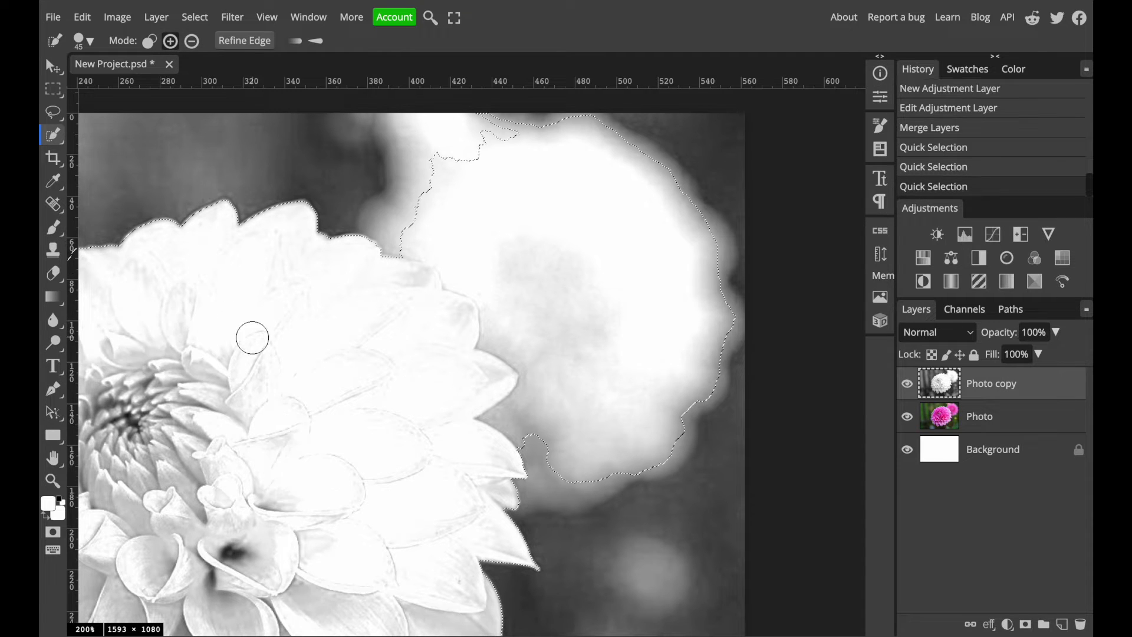
{"action": "left_click_drag", "start_coordinate": [387, 492], "coordinate": [404, 457]}
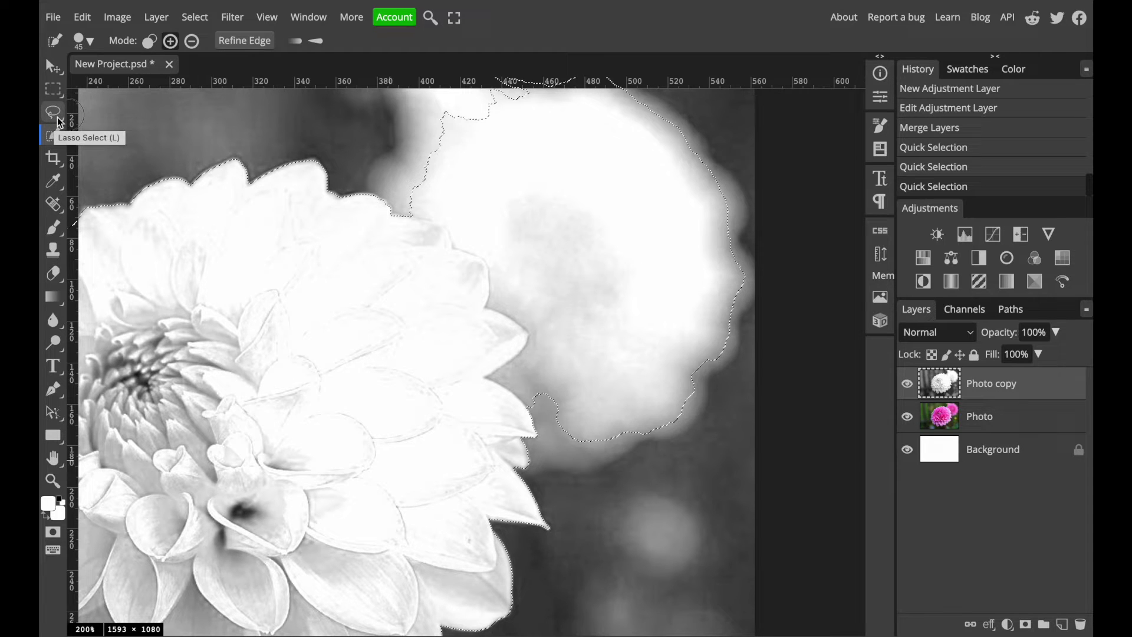
{"action": "right_click", "coordinate": [56, 116]}
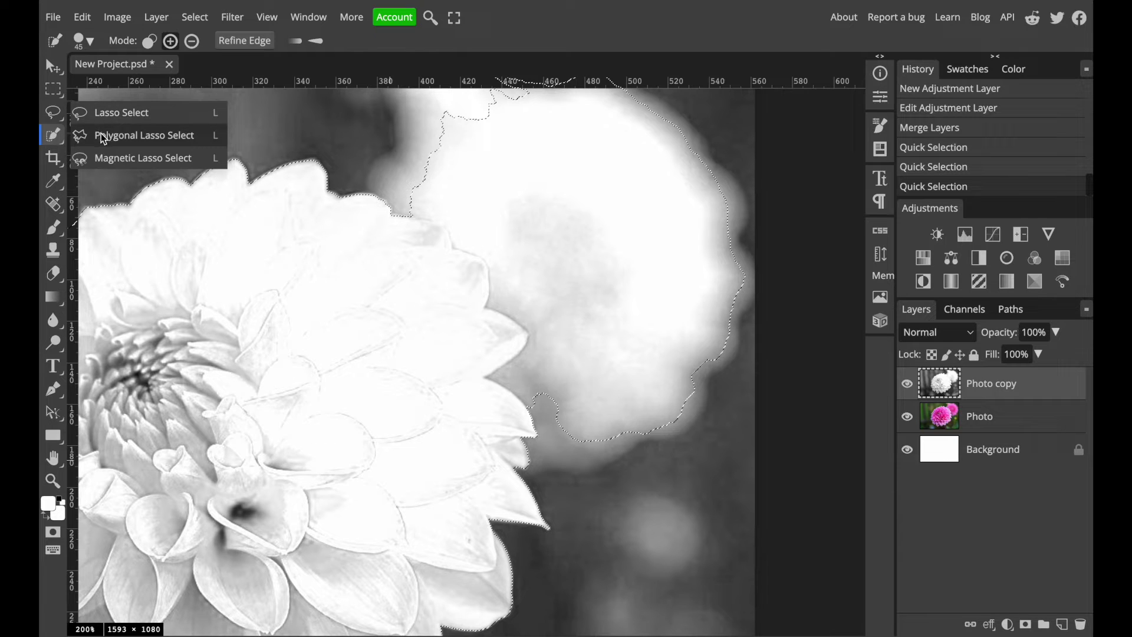
- Subtract the blurred background bloom from the selection with a Polygonal Lasso outline
{"action": "left_click", "coordinate": [101, 133]}
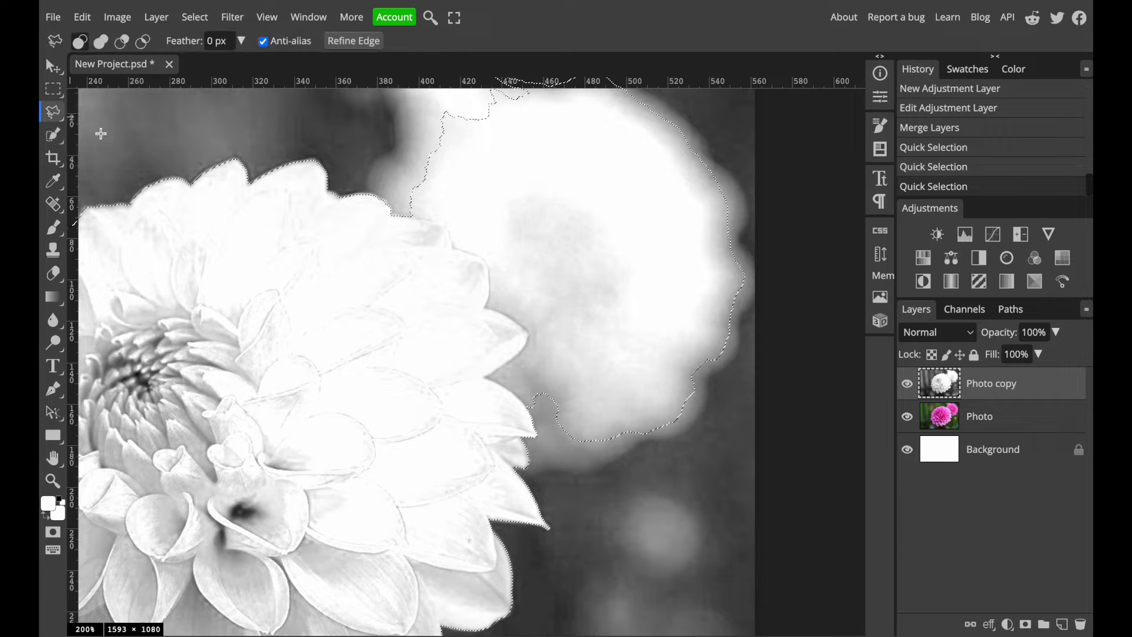
{"action": "left_click", "coordinate": [123, 42]}
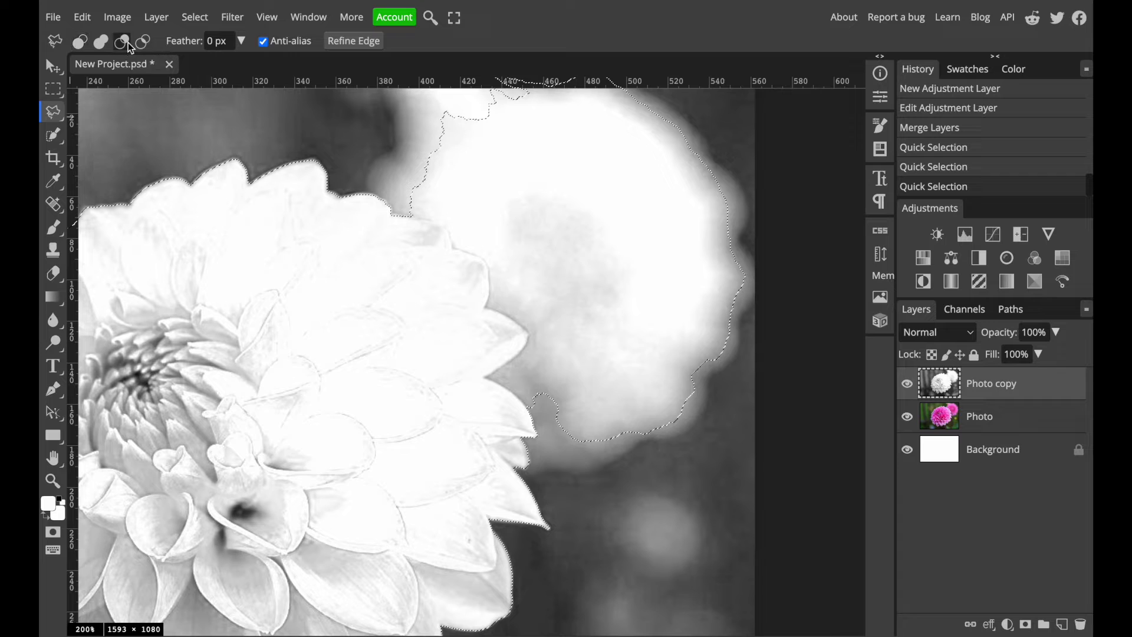
{"action": "left_click", "coordinate": [594, 295]}
{"action": "left_click", "coordinate": [652, 488]}
{"action": "left_click", "coordinate": [805, 235]}
{"action": "left_click_drag", "start_coordinate": [748, 149], "coordinate": [776, 329]}
{"action": "left_click", "coordinate": [716, 210]}
{"action": "double_click", "coordinate": [413, 228]}
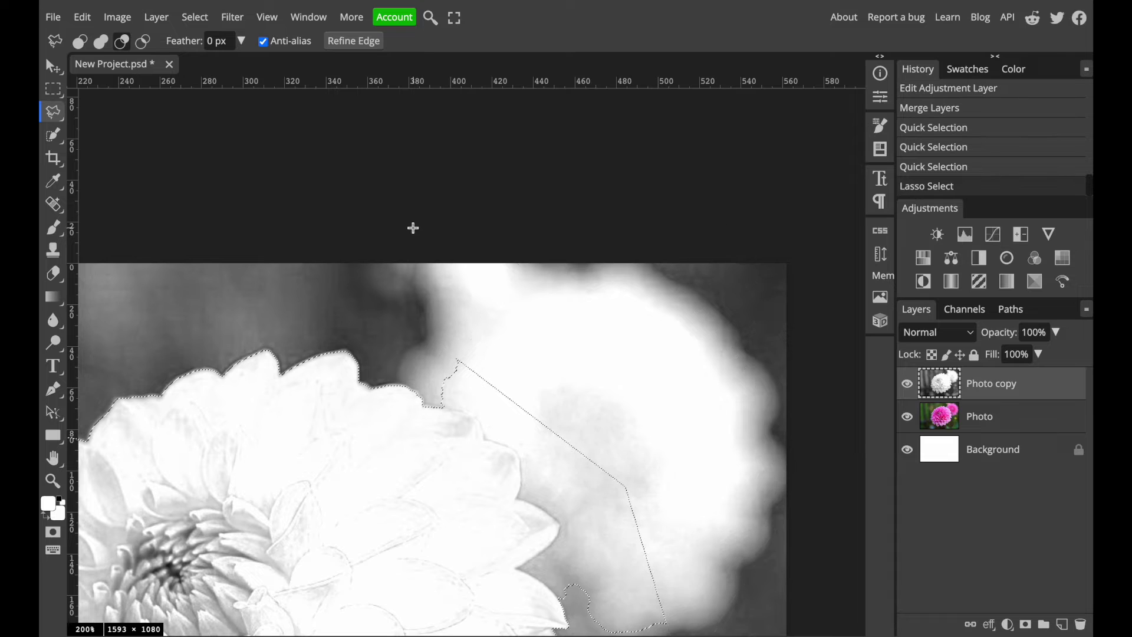
- Zoom in on the petal edge and subtract a second lasso outline of remaining background
{"action": "scroll", "coordinate": [520, 370], "scroll_direction": "down", "scroll_amount": 5}
{"action": "scroll", "coordinate": [553, 253], "scroll_direction": "right", "scroll_amount": 3}
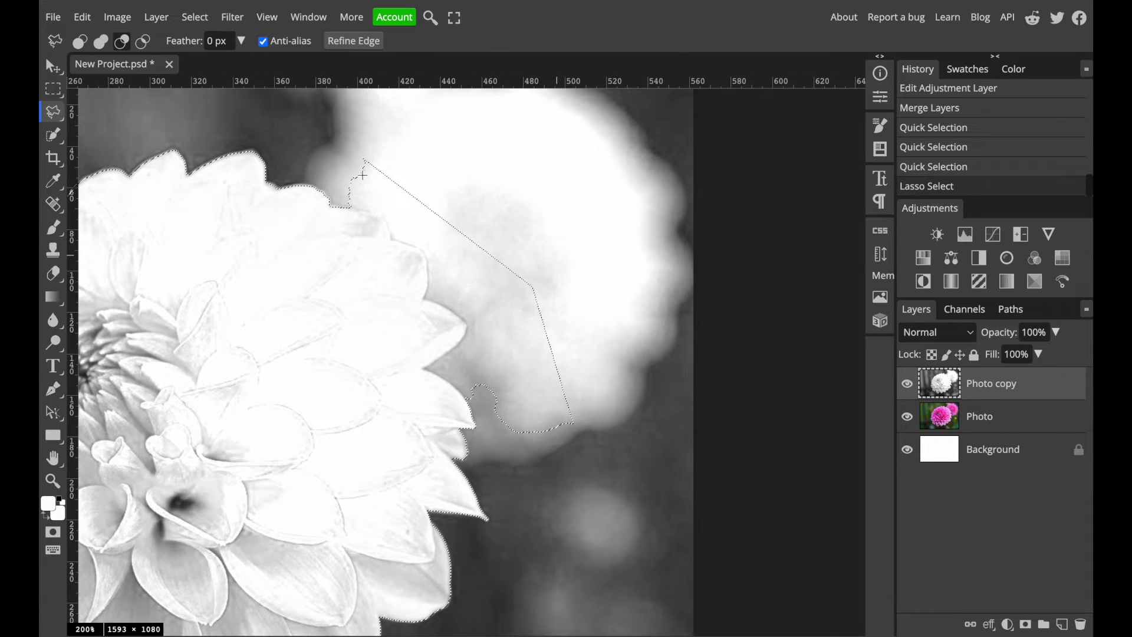
{"action": "key", "text": "ctrl+plus"}
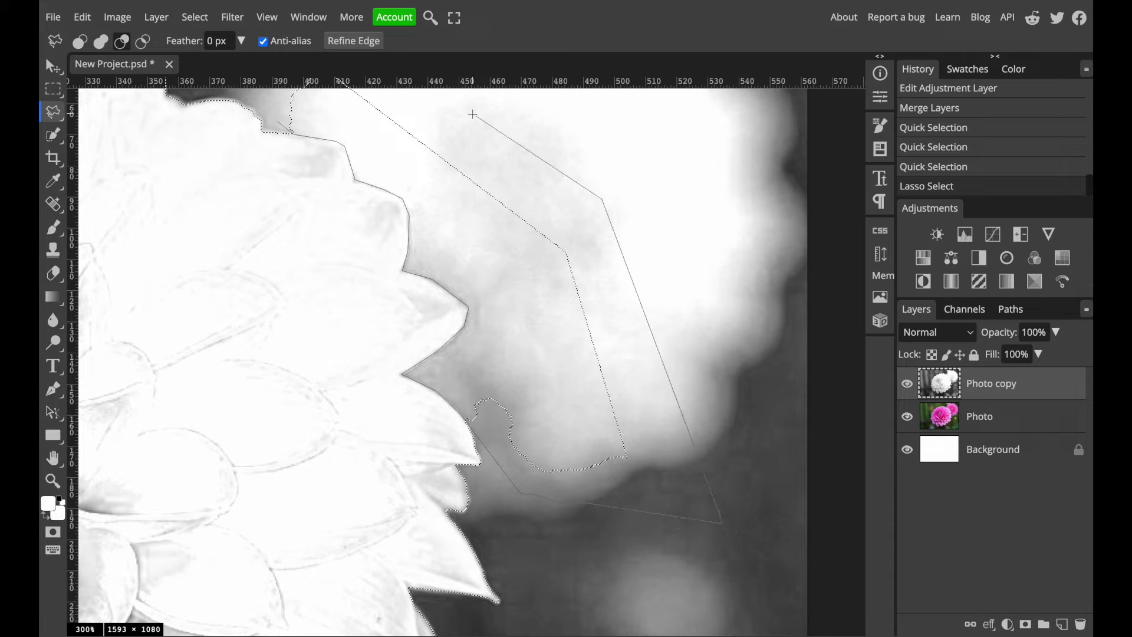
{"action": "left_click_drag", "start_coordinate": [480, 137], "coordinate": [539, 296]}
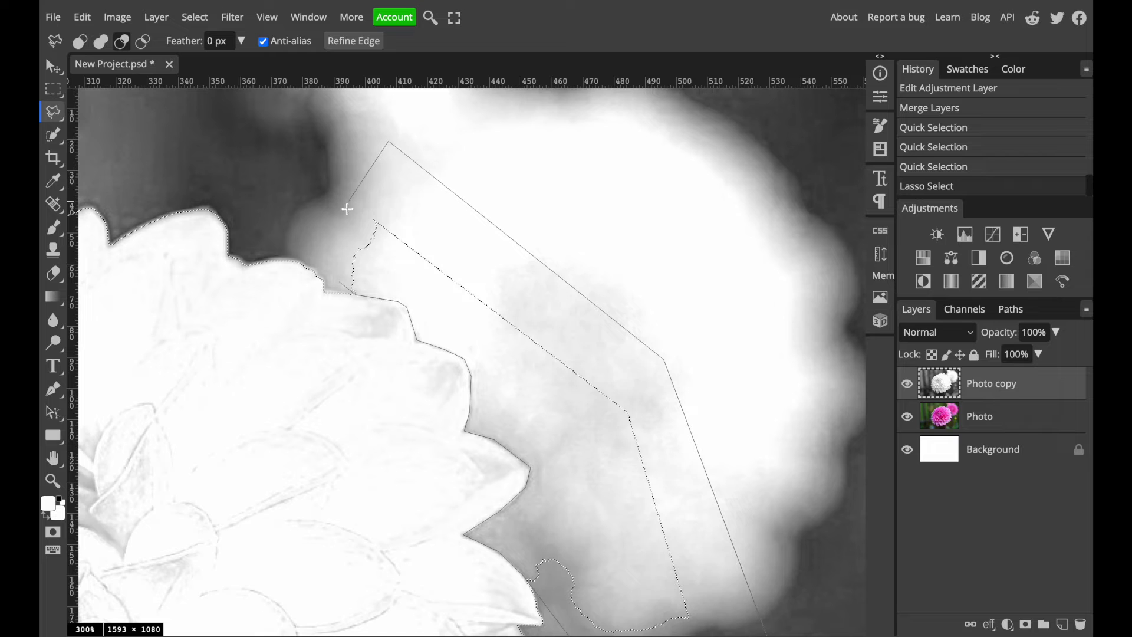
{"action": "left_click", "coordinate": [344, 264]}
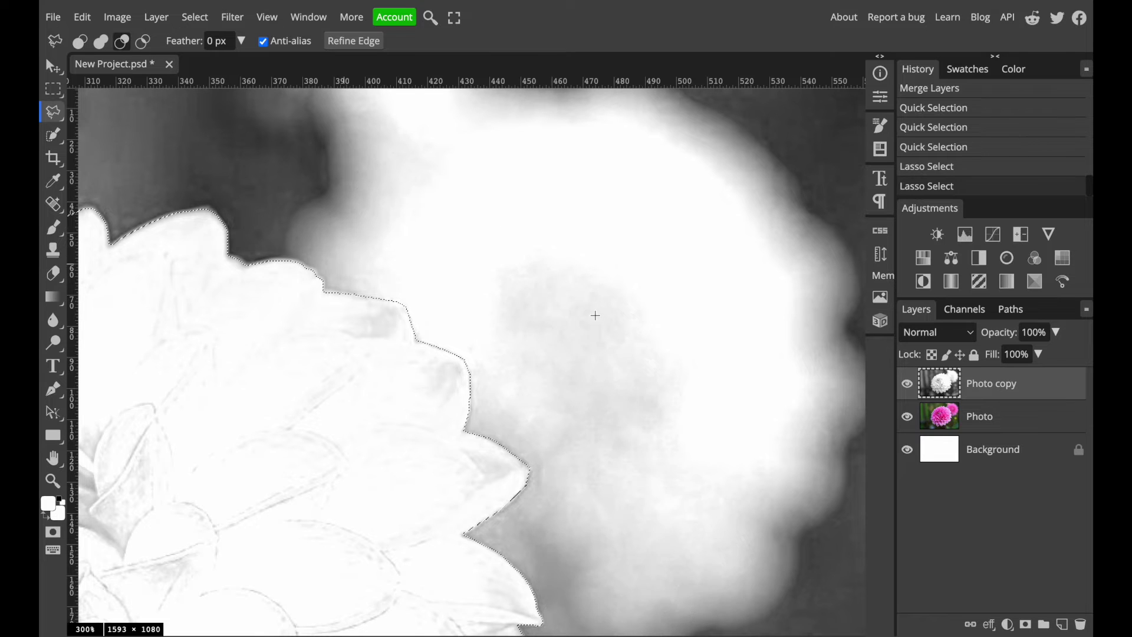
{"action": "scroll", "coordinate": [595, 315], "scroll_direction": "down", "scroll_amount": 5}
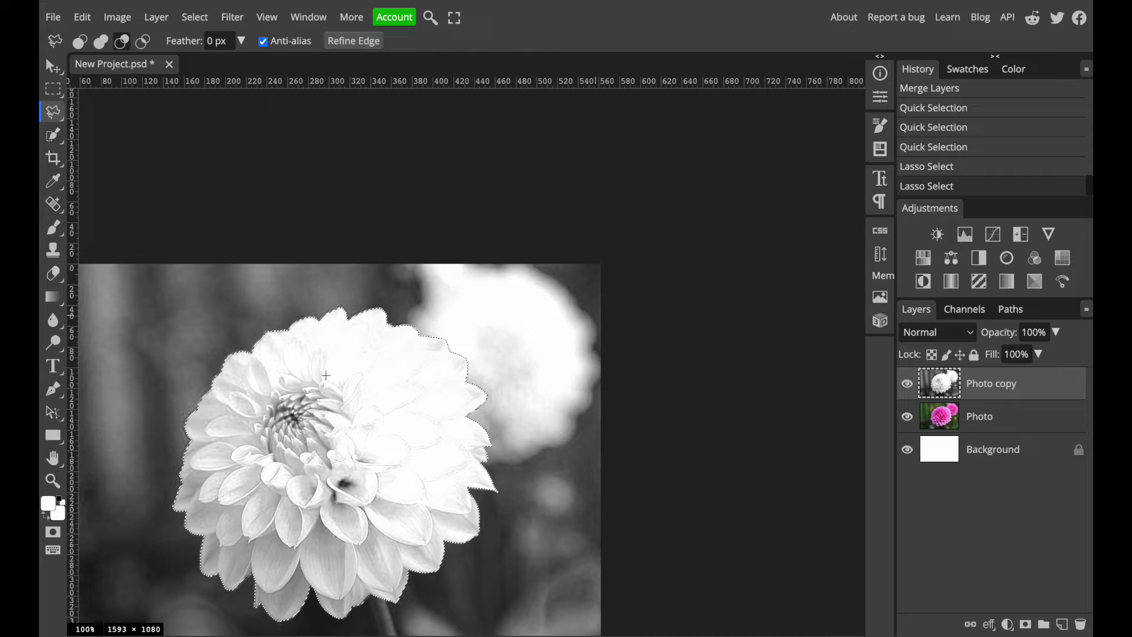
- Invert the selection and add a Brightness/Contrast adjustment with Brightness at -70
{"action": "left_click", "coordinate": [196, 21]}
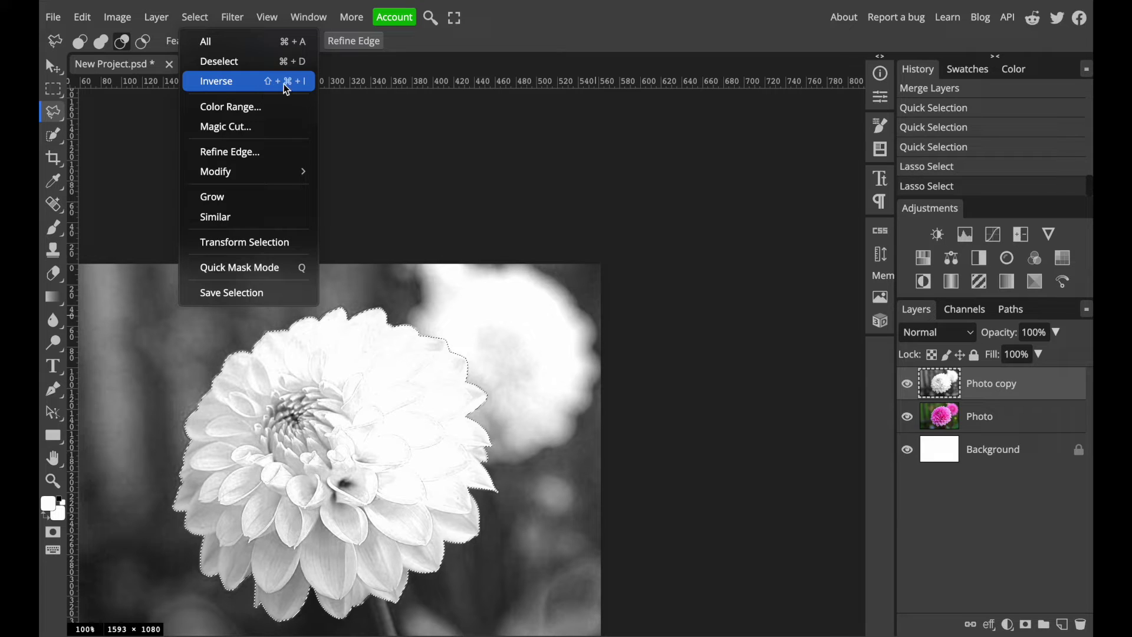
{"action": "left_click", "coordinate": [254, 90]}
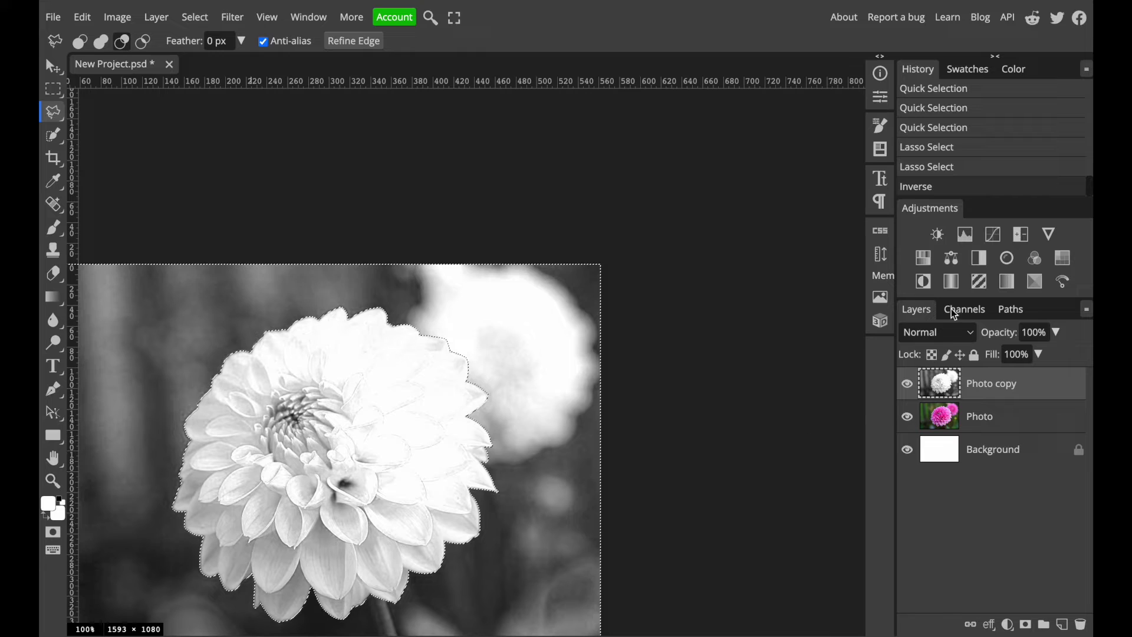
{"action": "left_click", "coordinate": [944, 237]}
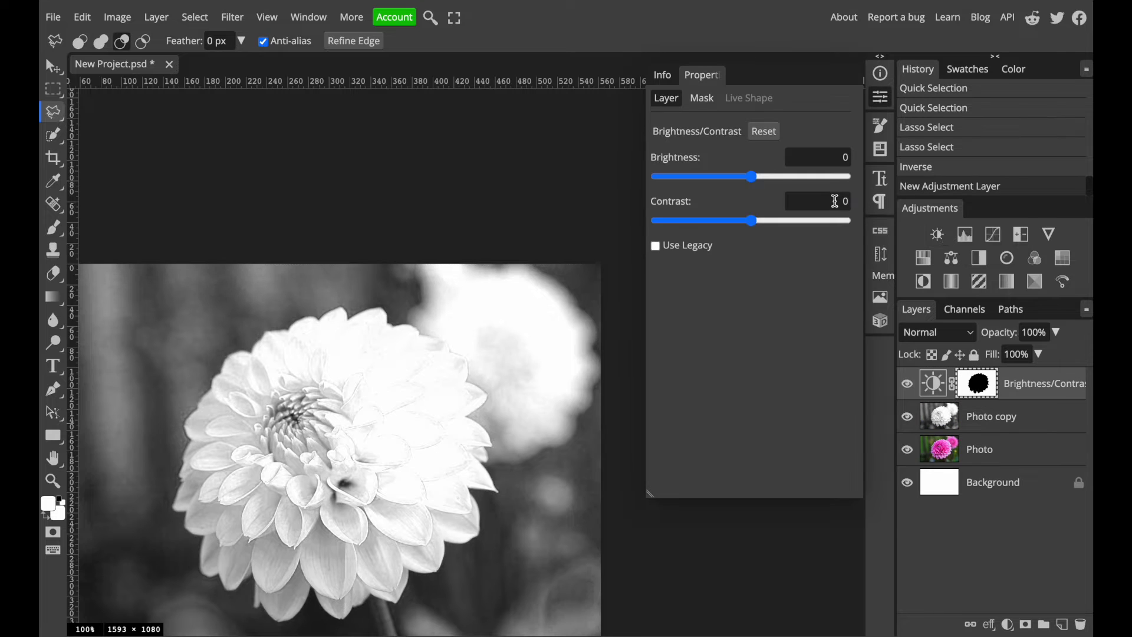
{"action": "left_click", "coordinate": [709, 176]}
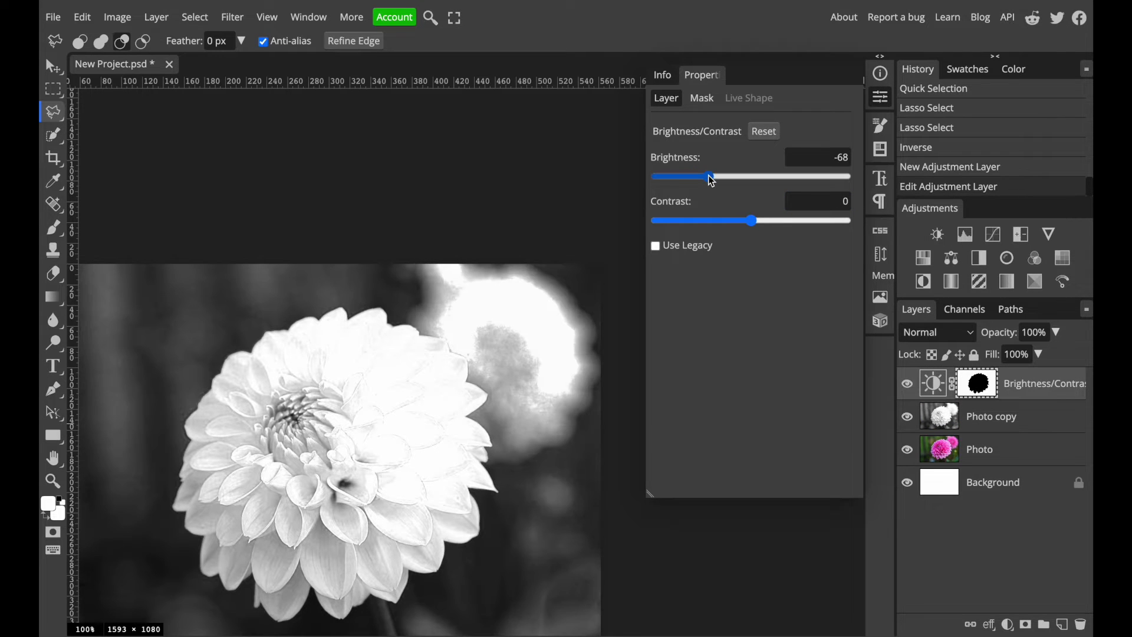
{"action": "mouse_move", "coordinate": [709, 175]}
{"action": "left_mouse_down"}
{"action": "mouse_move", "coordinate": [694, 182]}
{"action": "mouse_move", "coordinate": [743, 190]}
{"action": "mouse_move", "coordinate": [593, 189]}
{"action": "mouse_move", "coordinate": [756, 187]}
{"action": "mouse_move", "coordinate": [710, 186]}
{"action": "left_mouse_up"}
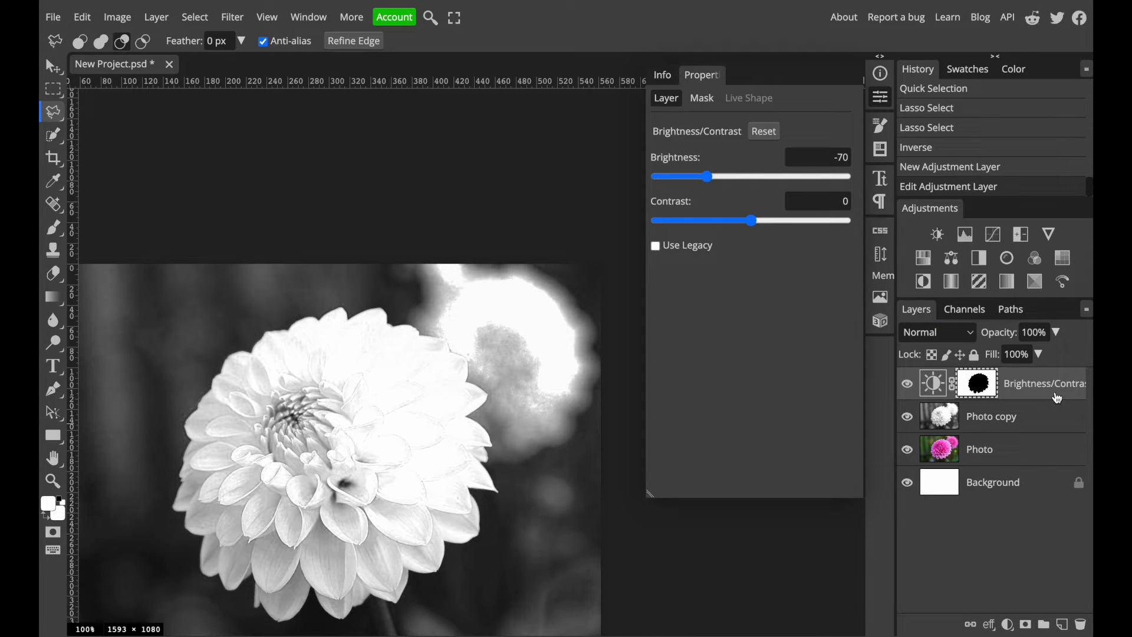
- Merge the Brightness/Contrast adjustment down into the grayscale Photo copy
{"action": "right_click", "coordinate": [1041, 379]}
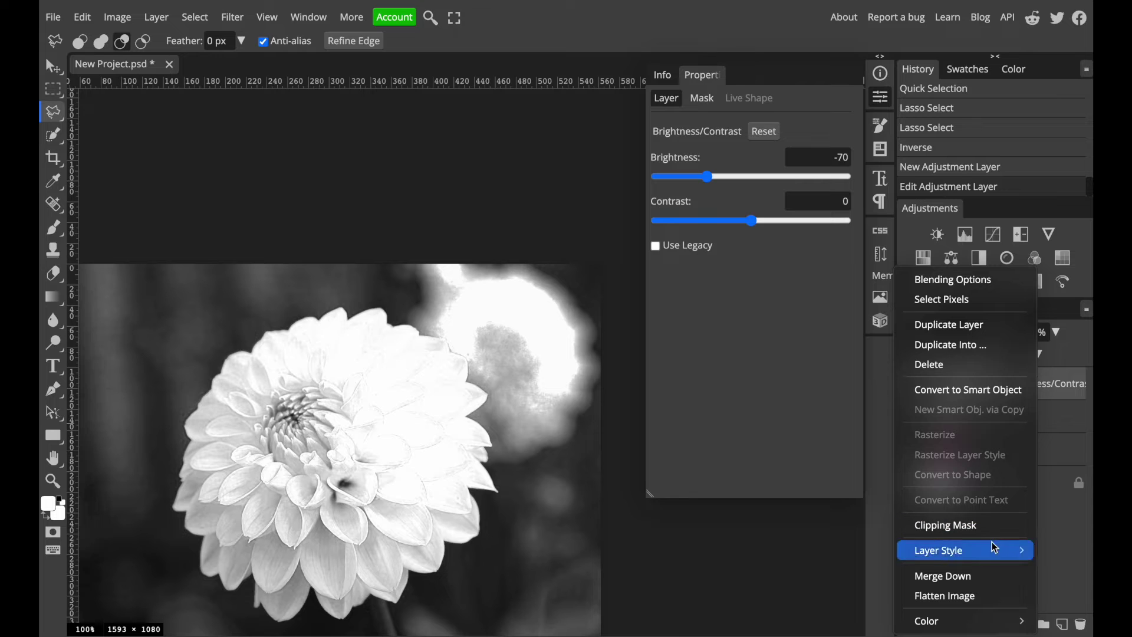
{"action": "mouse_move", "coordinate": [997, 548]}
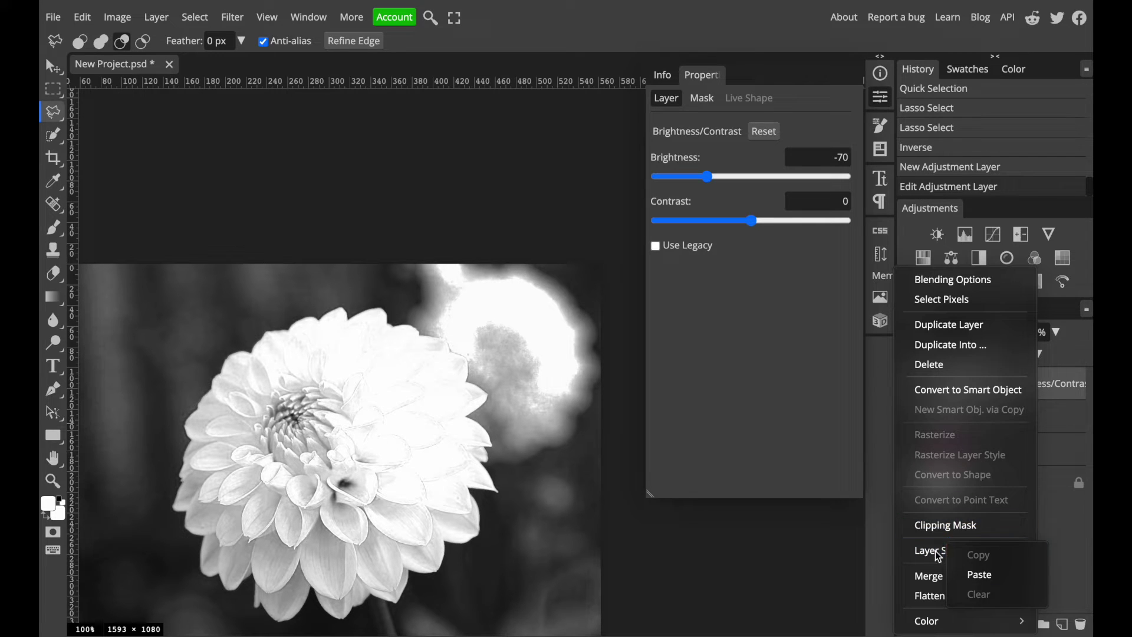
{"action": "left_click", "coordinate": [929, 581]}
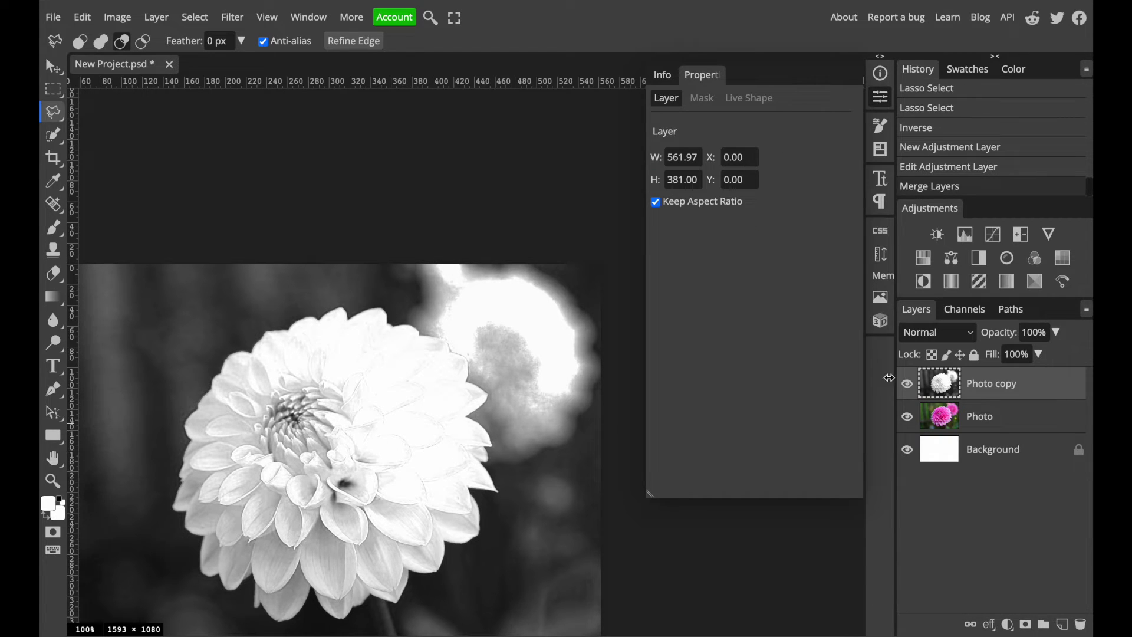
{"action": "left_click", "coordinate": [877, 100]}
{"action": "scroll", "coordinate": [610, 296], "scroll_direction": "up", "scroll_amount": 2}
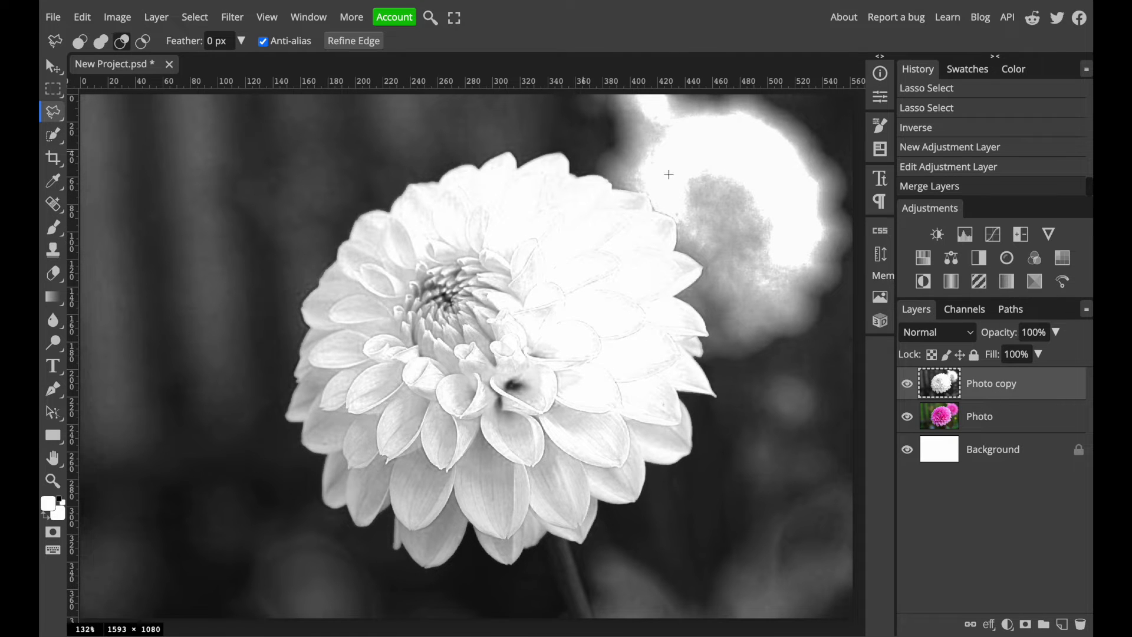
- Sample a mid-grey from the background and softly brush it over the white glow
{"action": "left_click", "coordinate": [53, 181]}
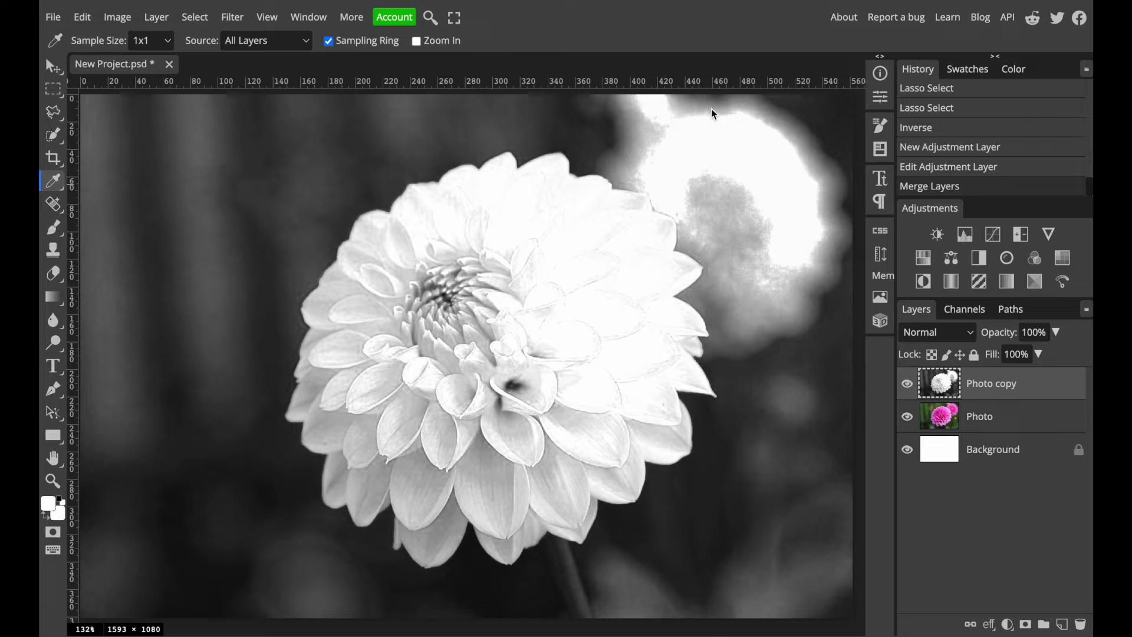
{"action": "left_click", "coordinate": [773, 115]}
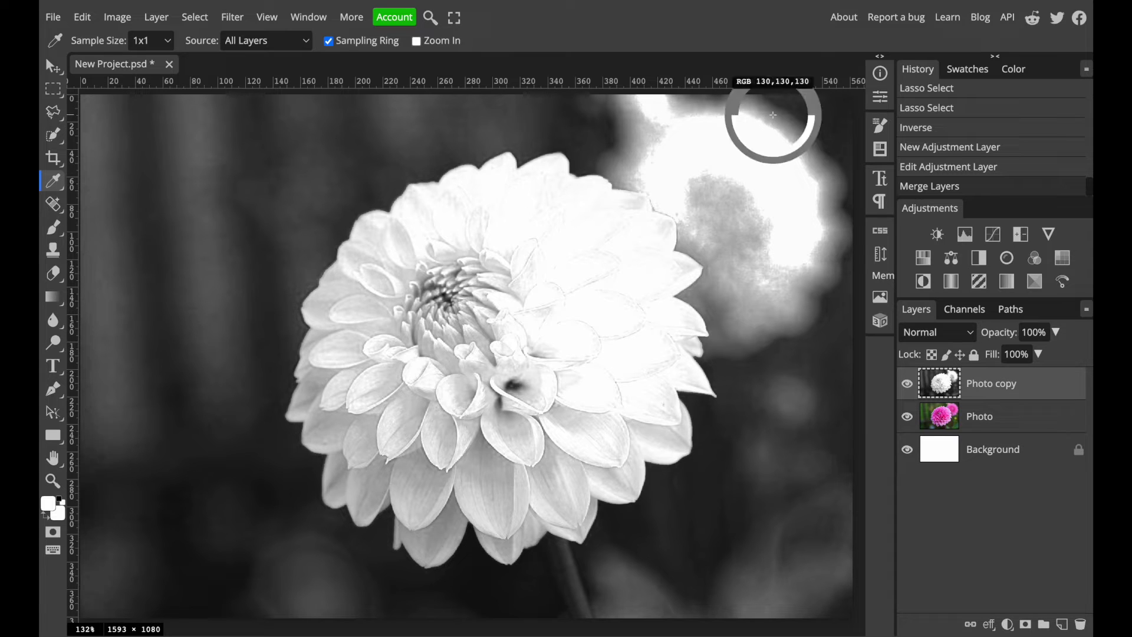
{"action": "left_click", "coordinate": [53, 227]}
{"action": "left_click", "coordinate": [83, 42]}
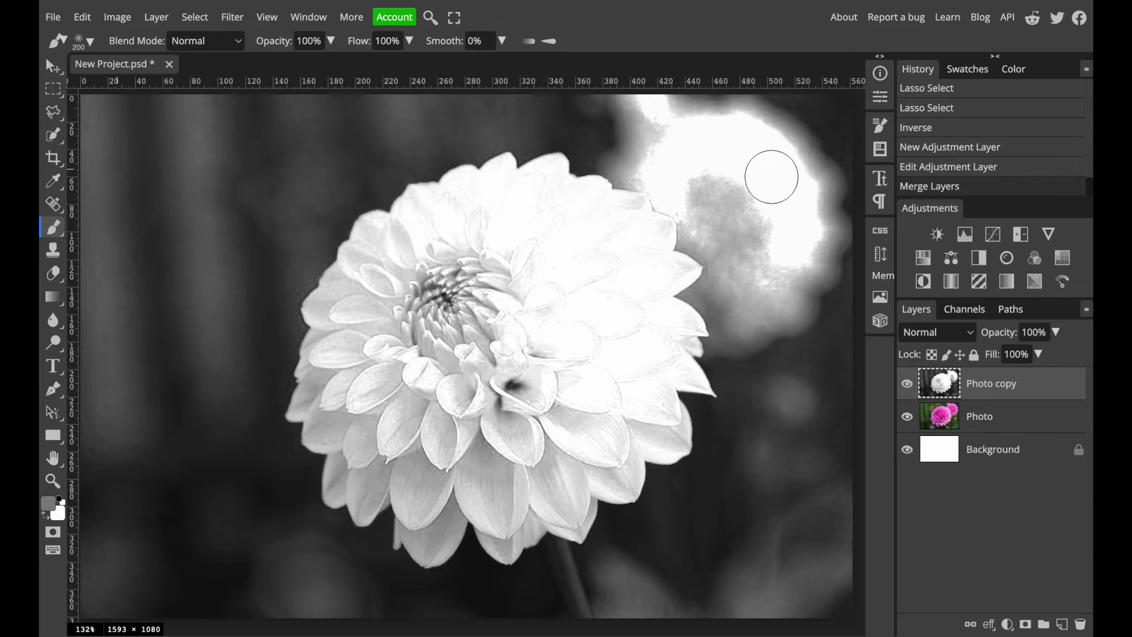
{"action": "mouse_move", "coordinate": [770, 175]}
{"action": "left_mouse_down"}
{"action": "mouse_move", "coordinate": [779, 167]}
{"action": "mouse_move", "coordinate": [784, 213]}
{"action": "mouse_move", "coordinate": [813, 259]}
{"action": "left_mouse_up"}
{"action": "mouse_move", "coordinate": [801, 247]}
{"action": "left_mouse_down"}
{"action": "mouse_move", "coordinate": [764, 159]}
{"action": "mouse_move", "coordinate": [737, 146]}
{"action": "left_mouse_up"}
- Keep painting grey over the remaining glow beside the flower, varying brush size between 150 and 250
{"action": "scroll", "coordinate": [707, 171], "scroll_direction": "up", "scroll_amount": 3}
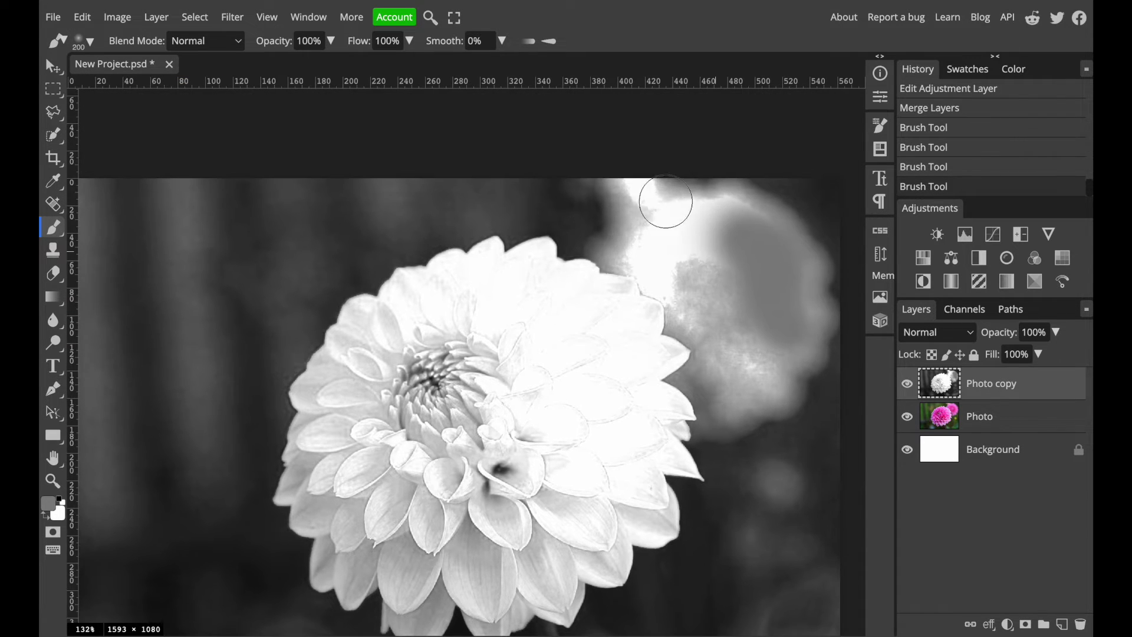
{"action": "mouse_move", "coordinate": [641, 196]}
{"action": "left_mouse_down"}
{"action": "mouse_move", "coordinate": [708, 227]}
{"action": "mouse_move", "coordinate": [628, 288]}
{"action": "left_mouse_up"}
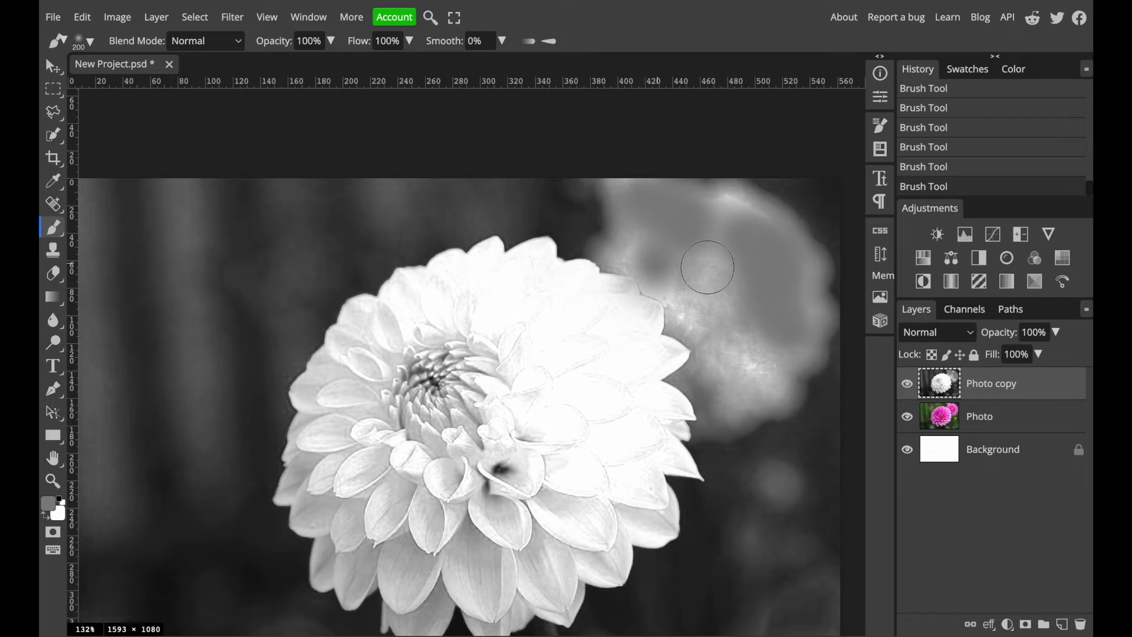
{"action": "key", "text": "bracketleft"}
{"action": "left_click_drag", "start_coordinate": [705, 266], "coordinate": [683, 276]}
{"action": "key", "text": "bracketleft"}
{"action": "mouse_move", "coordinate": [736, 200]}
{"action": "left_mouse_down"}
{"action": "mouse_move", "coordinate": [725, 201]}
{"action": "mouse_move", "coordinate": [753, 202]}
{"action": "left_mouse_up"}
{"action": "key", "text": "bracketright"}
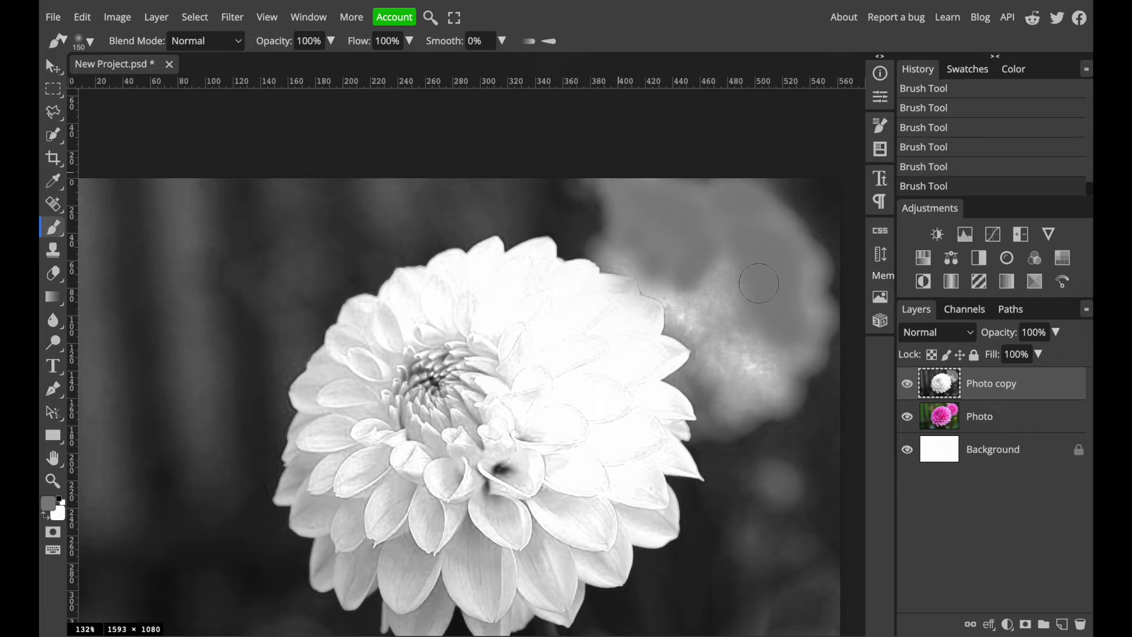
{"action": "key", "text": "bracketright"}
{"action": "key", "text": "bracketright"}
{"action": "key", "text": "bracketright"}
{"action": "mouse_move", "coordinate": [740, 294]}
{"action": "left_mouse_down"}
{"action": "mouse_move", "coordinate": [728, 299]}
{"action": "mouse_move", "coordinate": [766, 367]}
{"action": "left_mouse_up"}
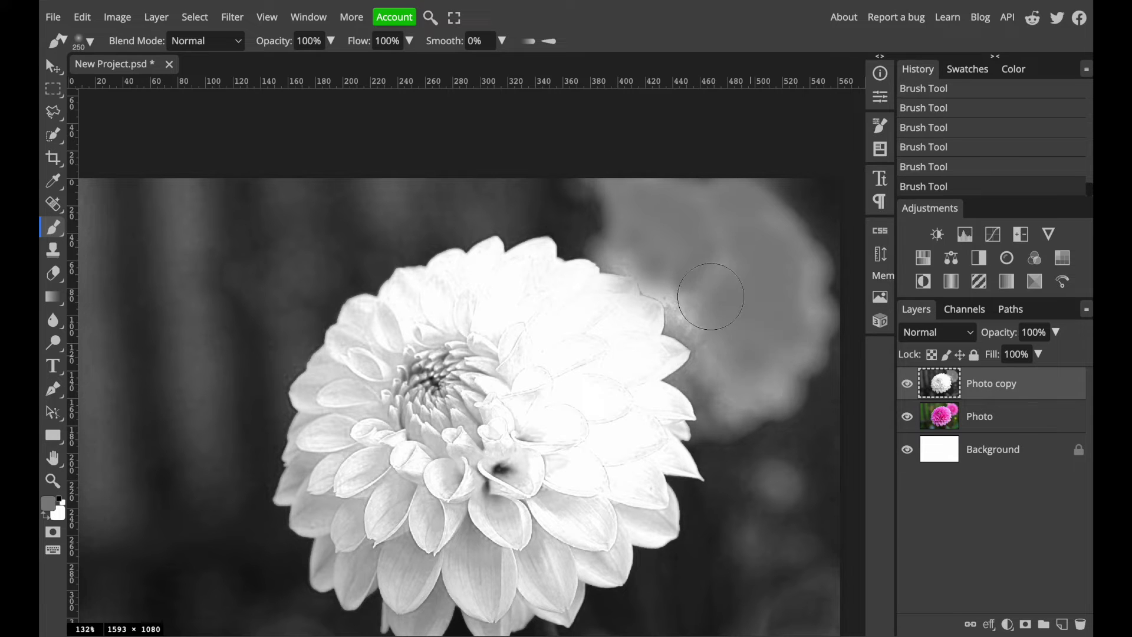
{"action": "left_click_drag", "start_coordinate": [710, 296], "coordinate": [716, 298]}
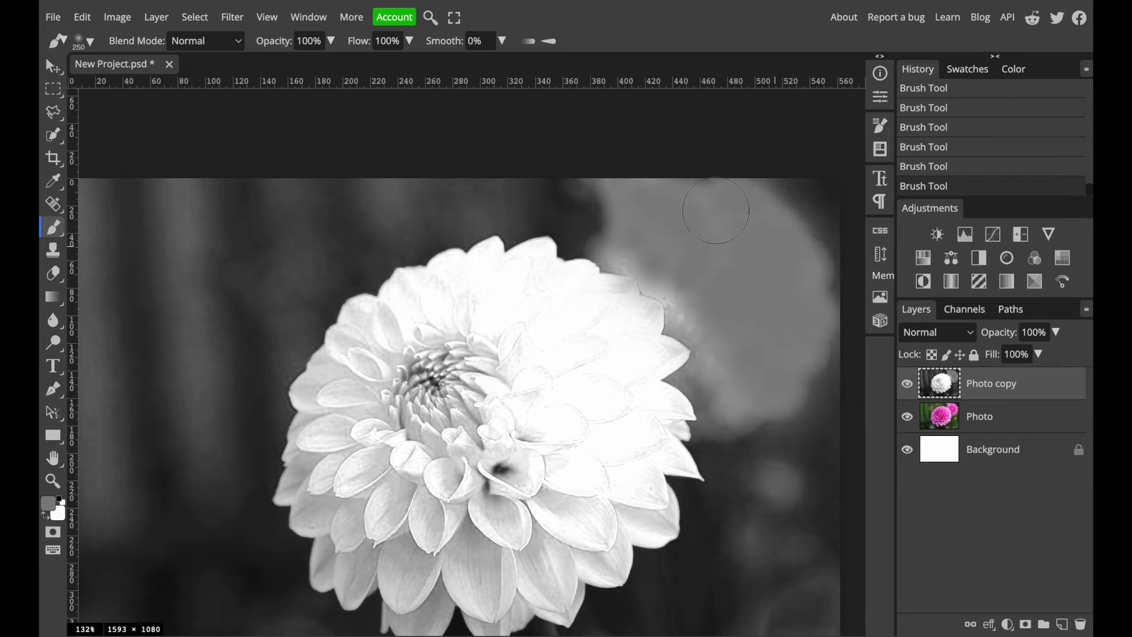
- Hide the grayscale Photo copy and make the colour Photo layer active
{"action": "scroll", "coordinate": [697, 371], "scroll_direction": "down", "scroll_amount": 5}
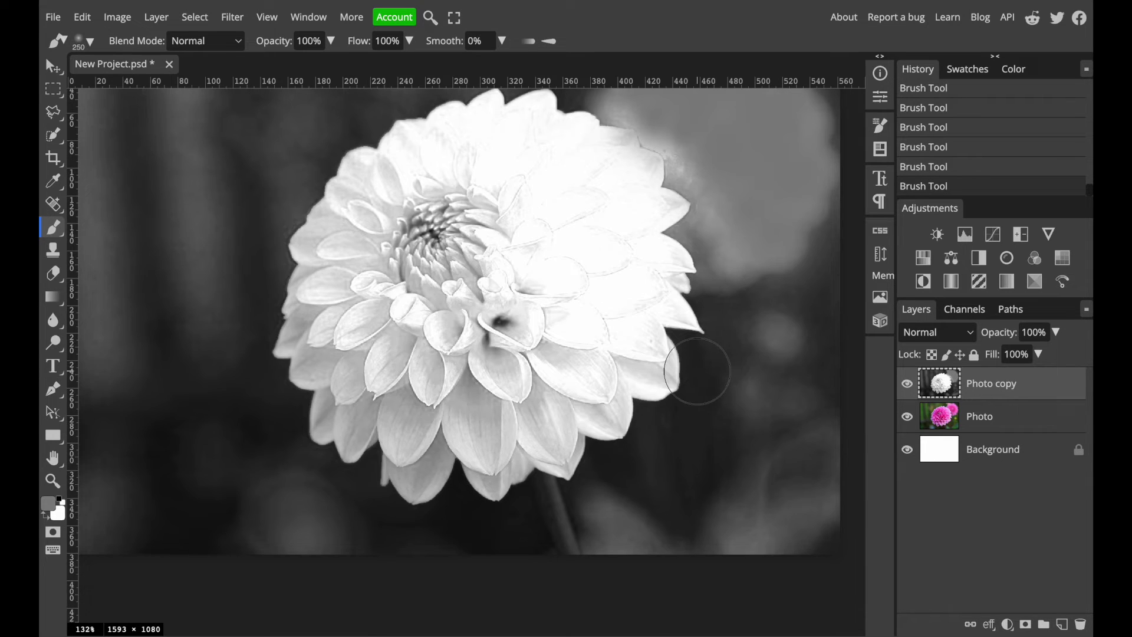
{"action": "scroll", "coordinate": [690, 366], "scroll_direction": "down", "scroll_amount": 2}
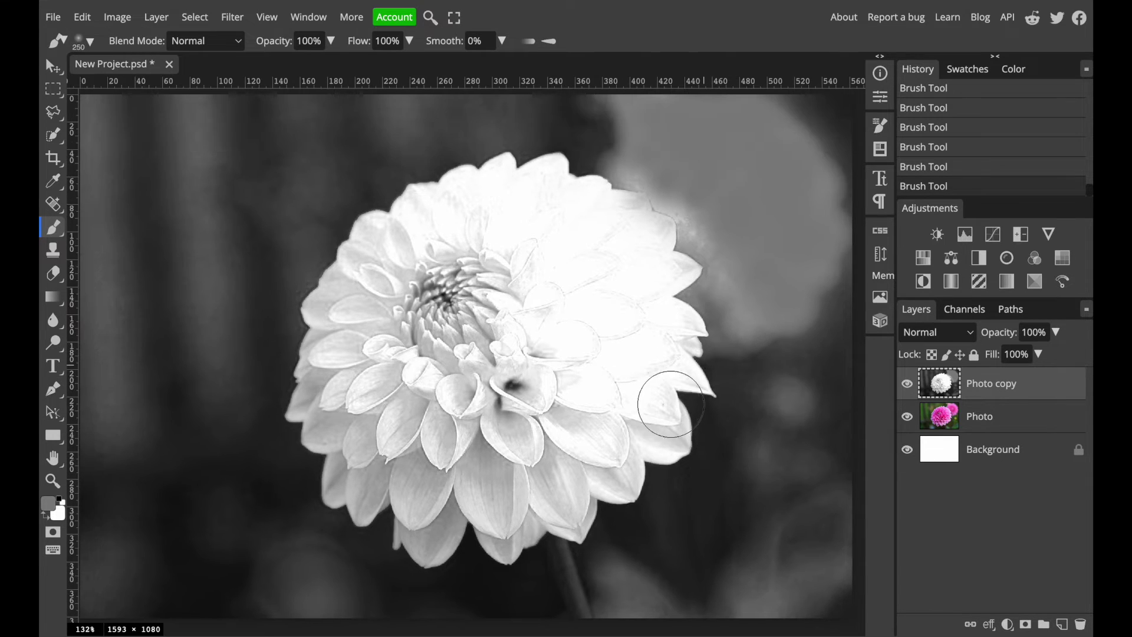
{"action": "scroll", "coordinate": [676, 401], "scroll_direction": "down", "scroll_amount": 1}
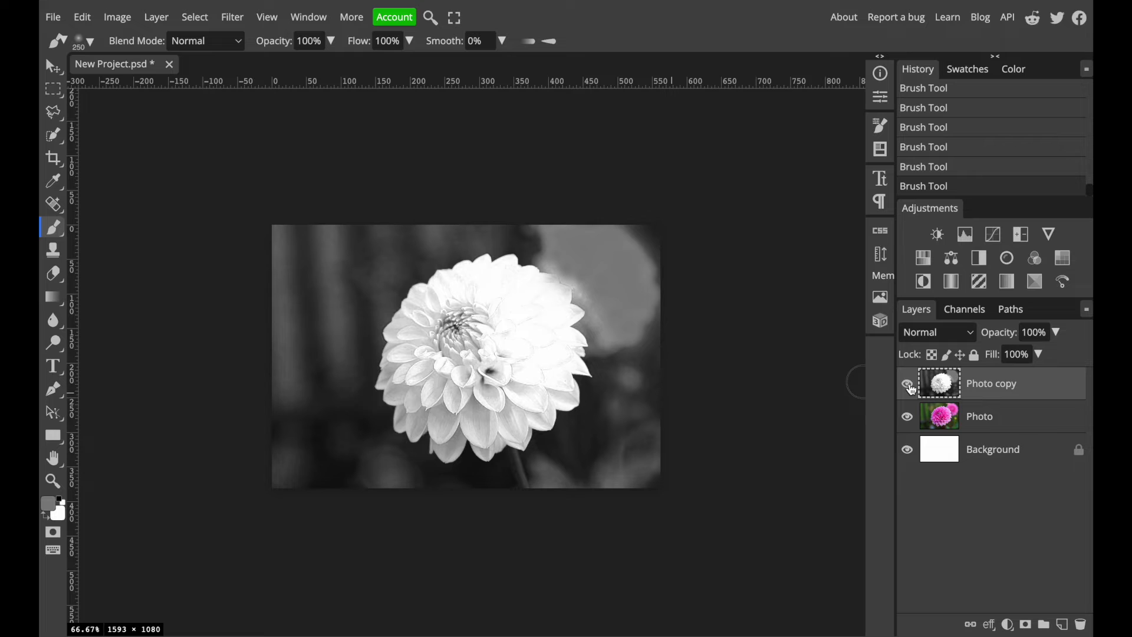
{"action": "left_click", "coordinate": [908, 384]}
{"action": "left_click", "coordinate": [940, 416]}
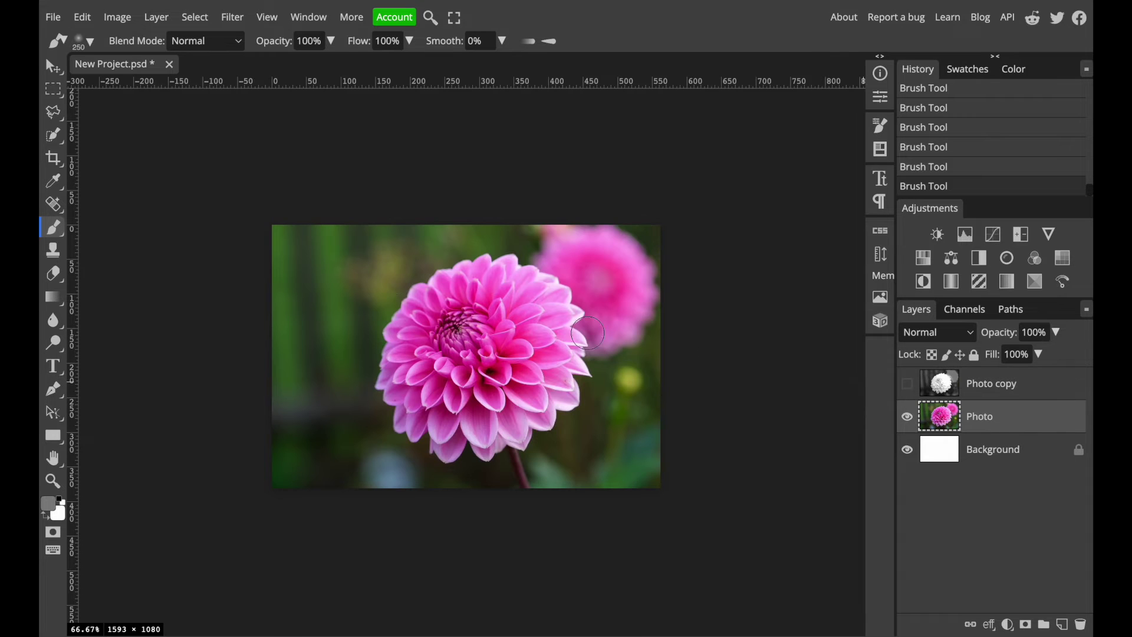
{"action": "left_click", "coordinate": [51, 75]}
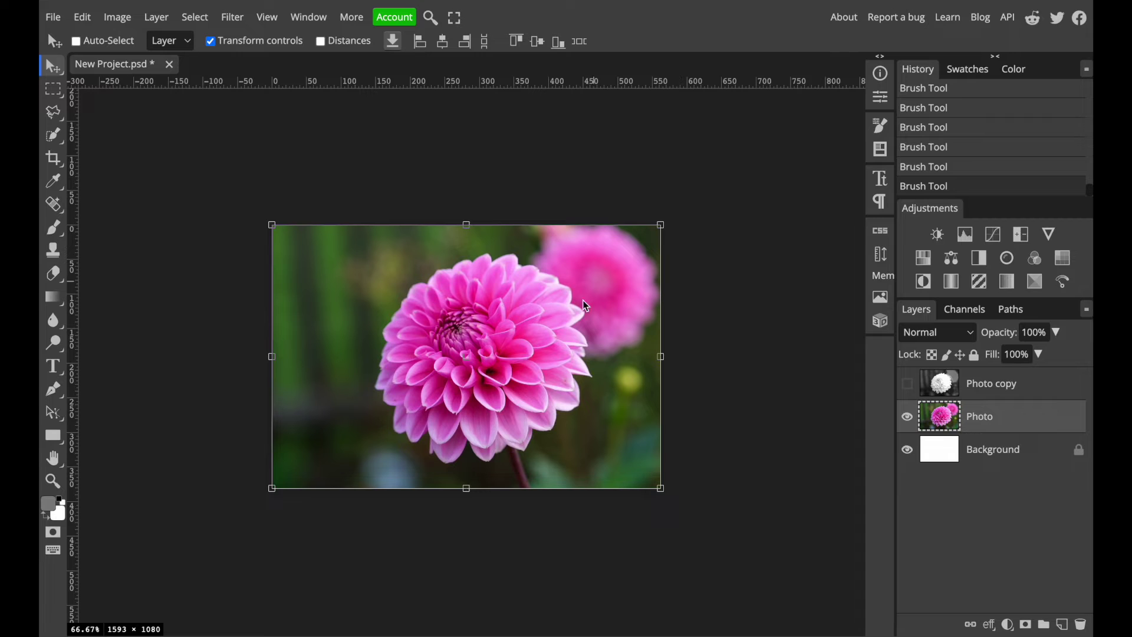
{"action": "left_click", "coordinate": [329, 27]}
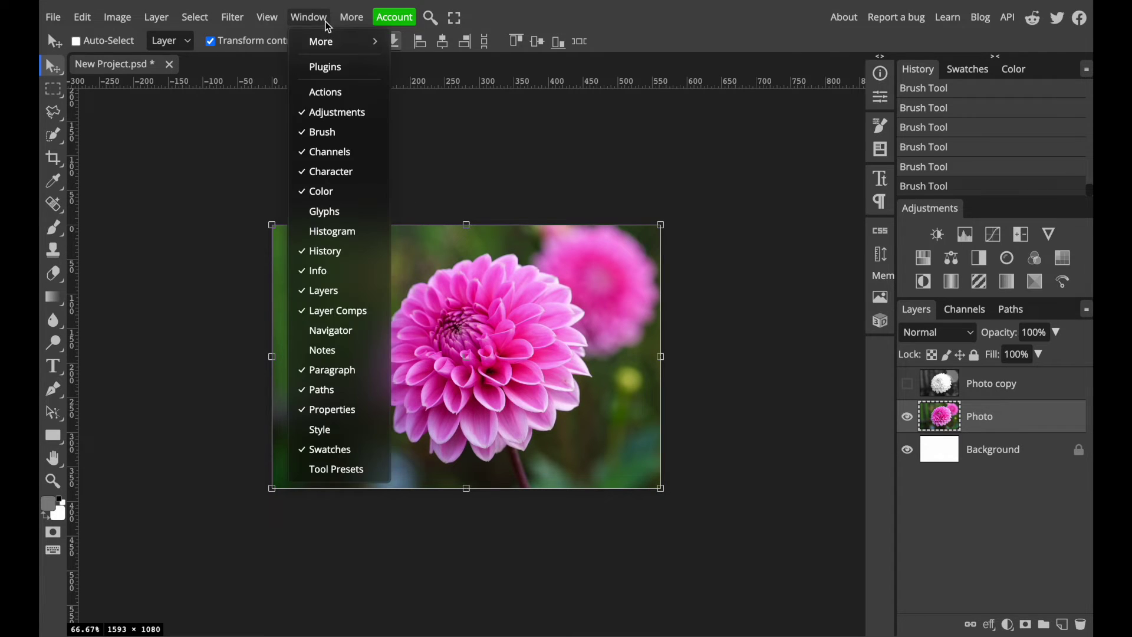
{"action": "left_click", "coordinate": [355, 73]}
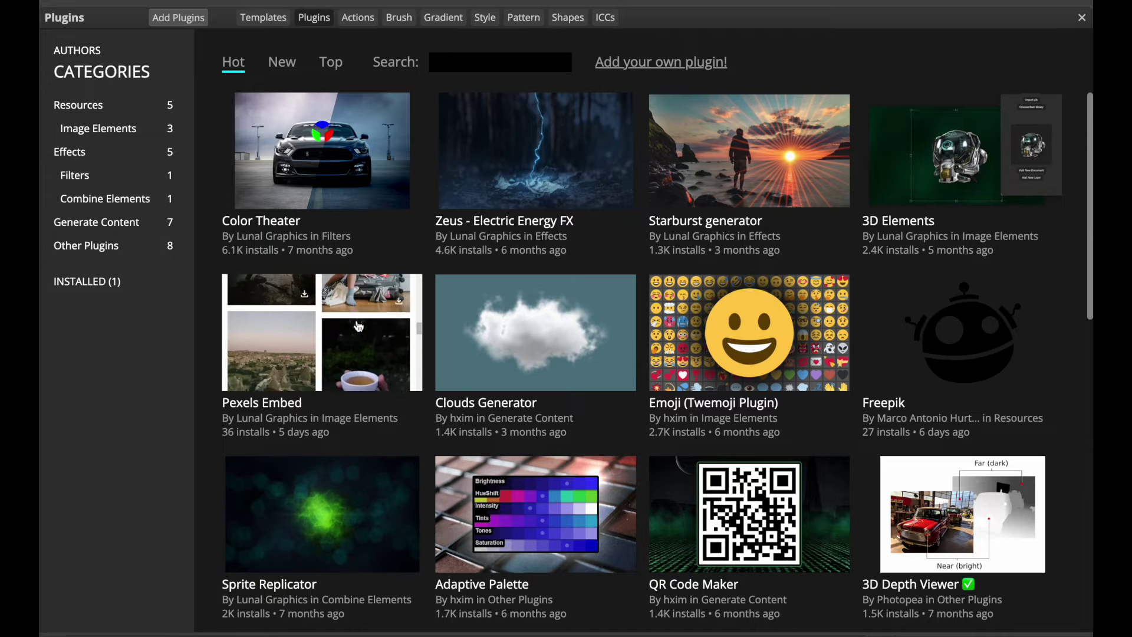
{"action": "scroll", "coordinate": [941, 557], "scroll_direction": "down", "scroll_amount": 2}
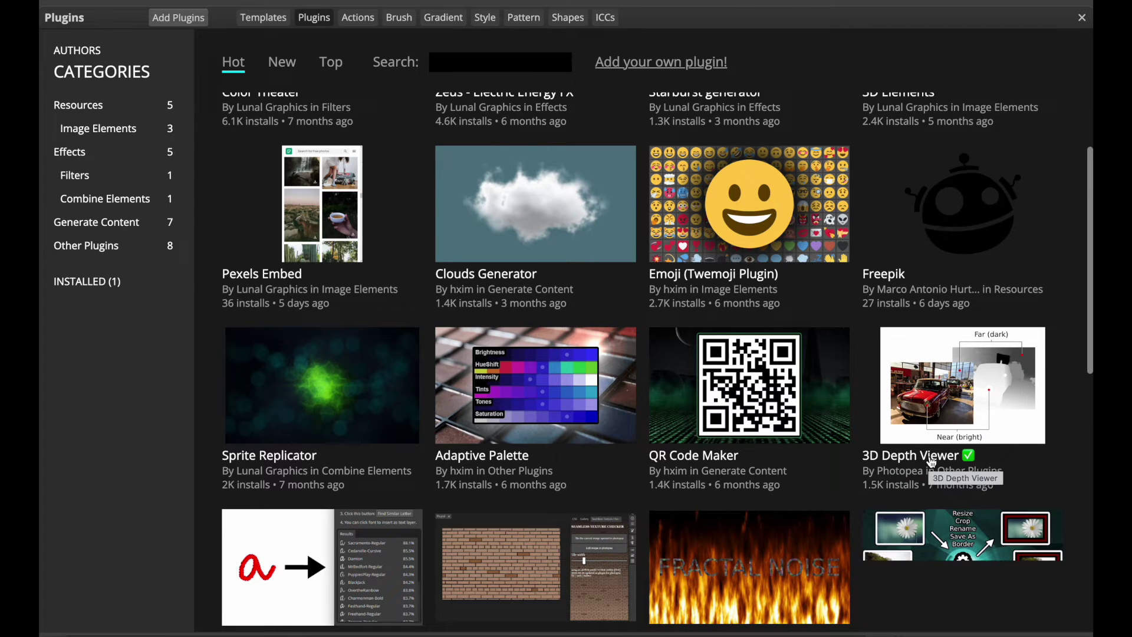
{"action": "left_click", "coordinate": [930, 462]}
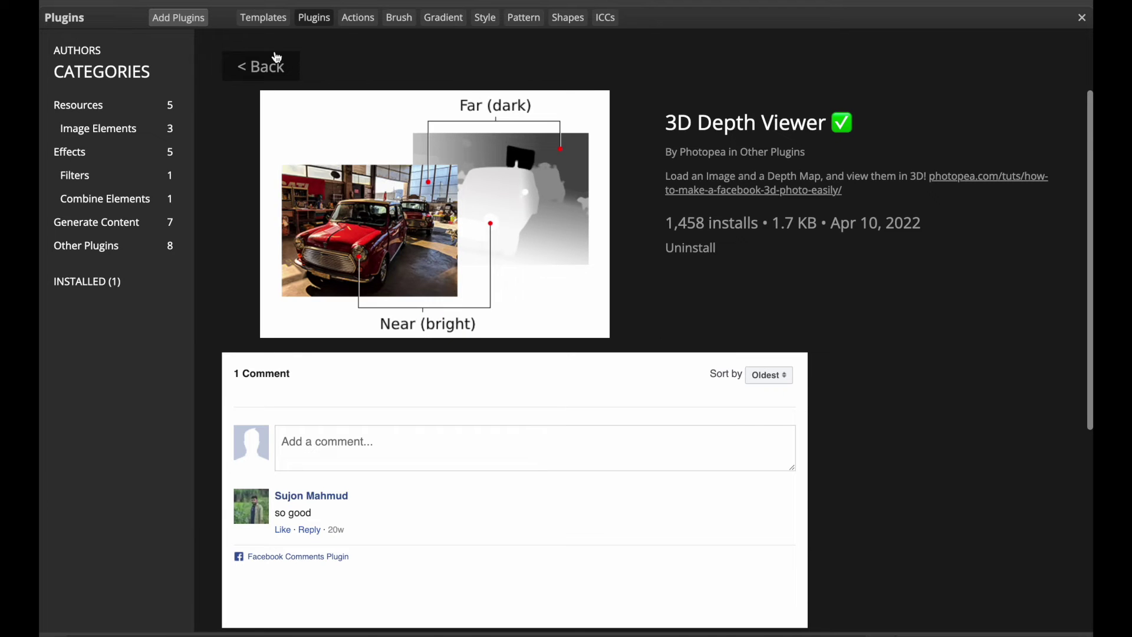
{"action": "left_click", "coordinate": [269, 59]}
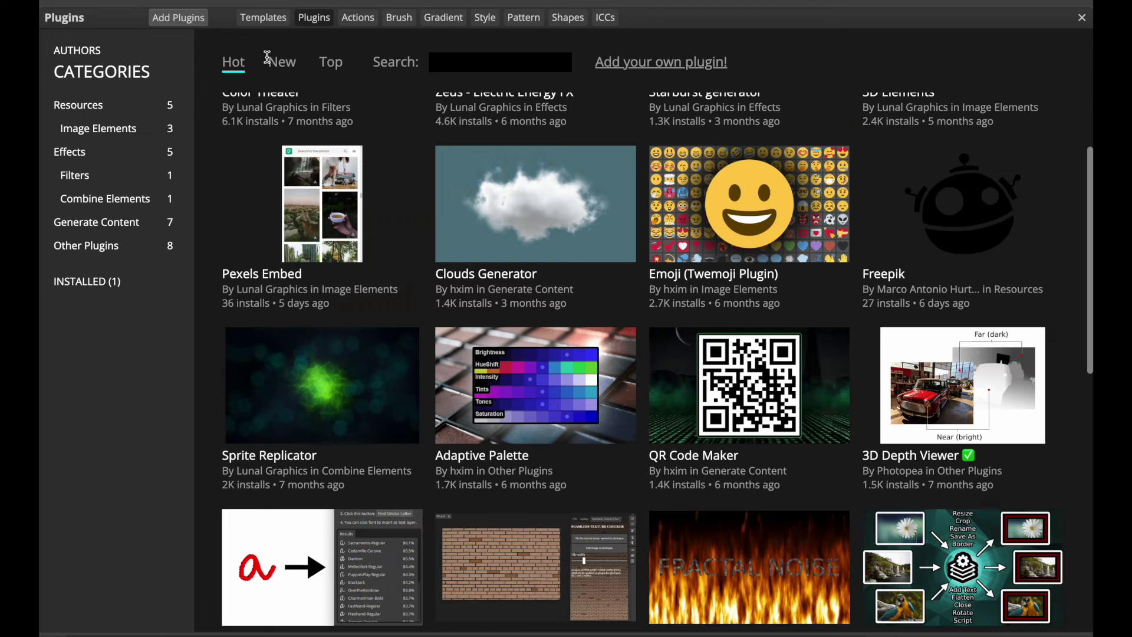
{"action": "left_click", "coordinate": [1082, 22]}
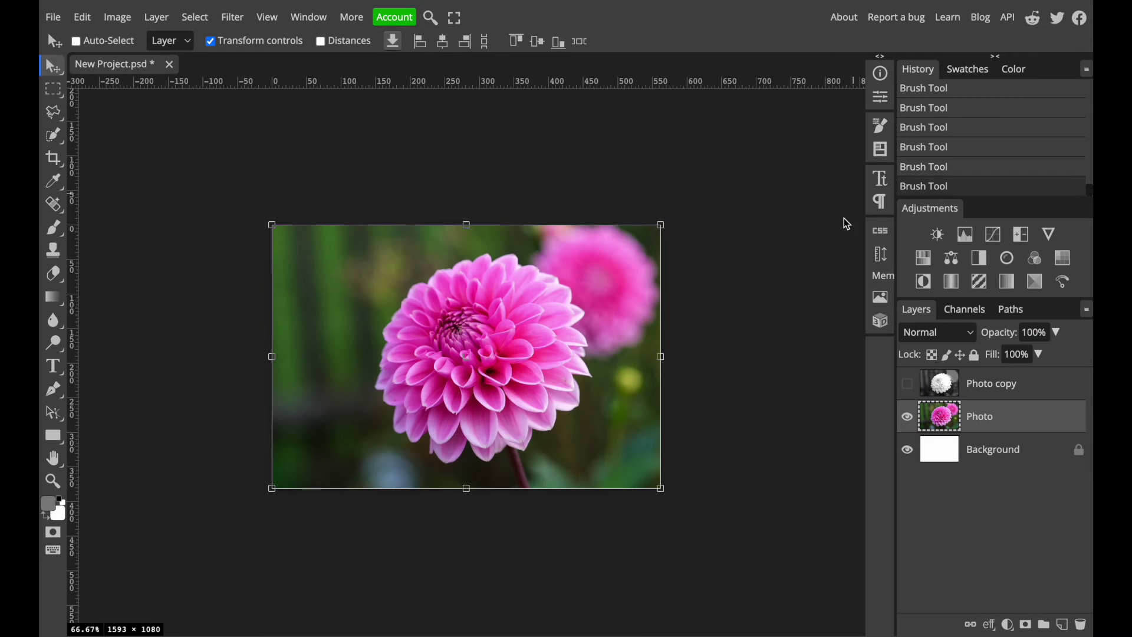
- Load Photo as colour and Photo copy as depth in the 3D Depth Viewer, then close it
{"action": "left_click", "coordinate": [882, 323]}
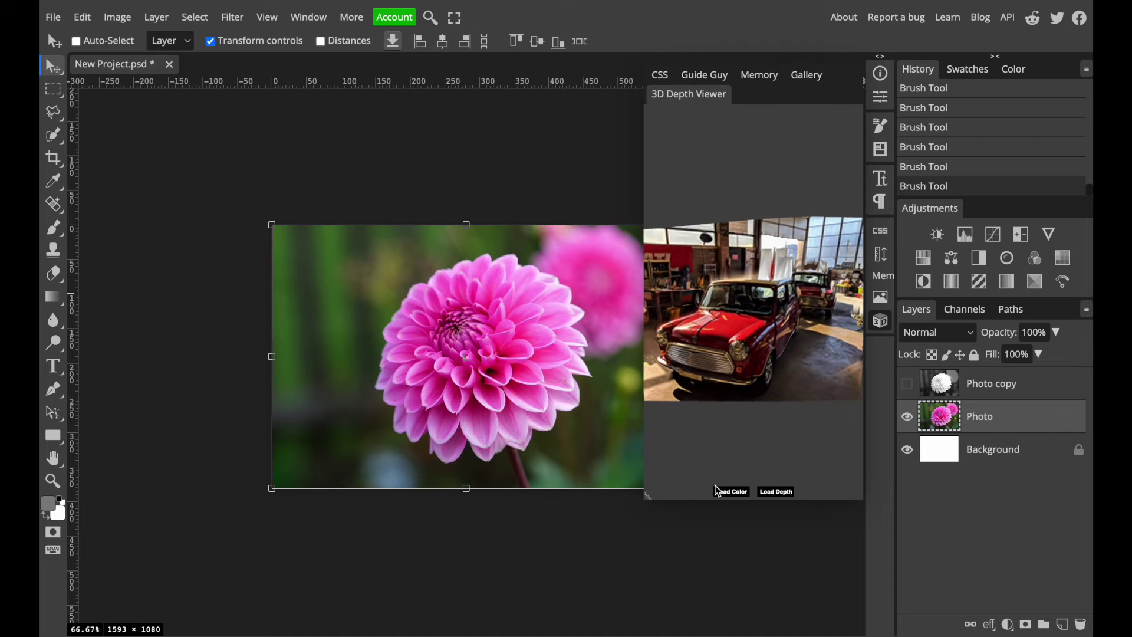
{"action": "left_click", "coordinate": [906, 384]}
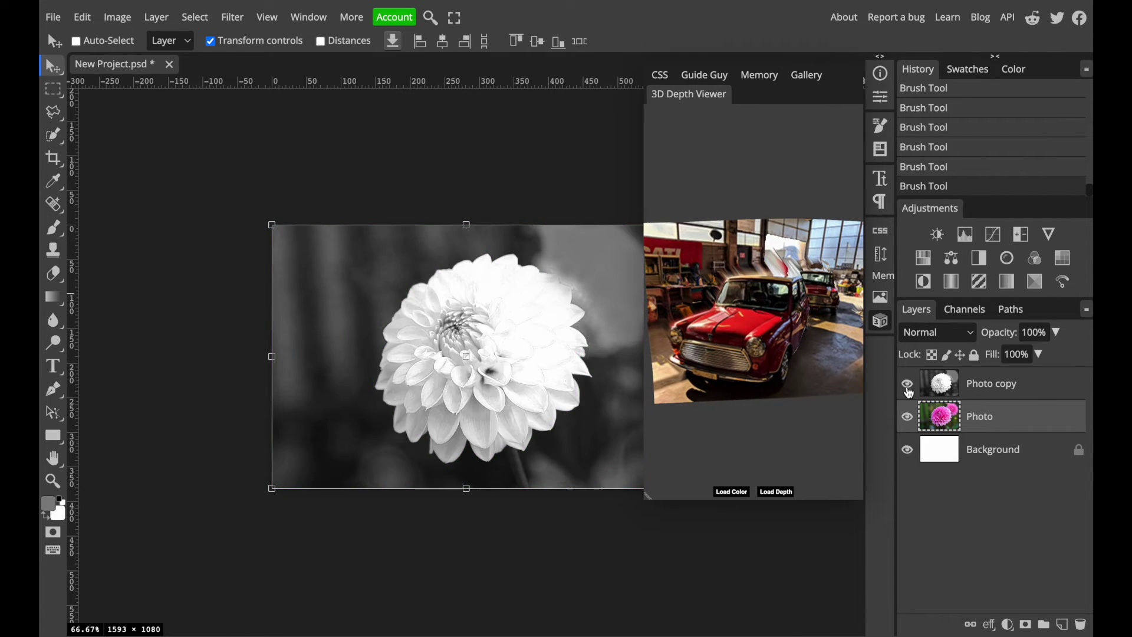
{"action": "left_click", "coordinate": [906, 384]}
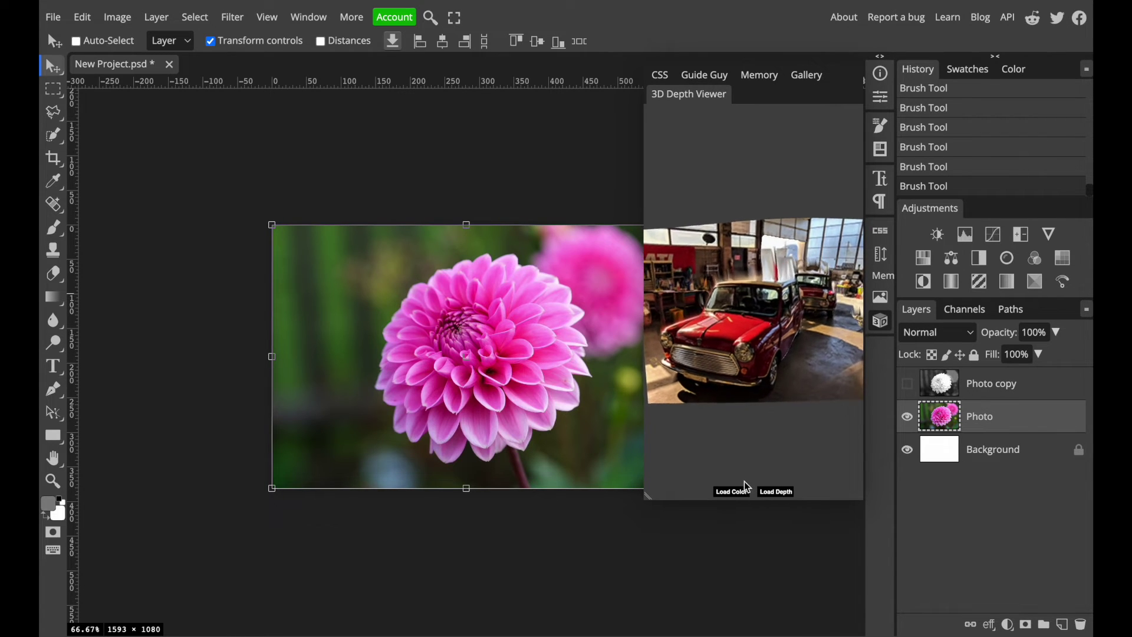
{"action": "left_click", "coordinate": [730, 491]}
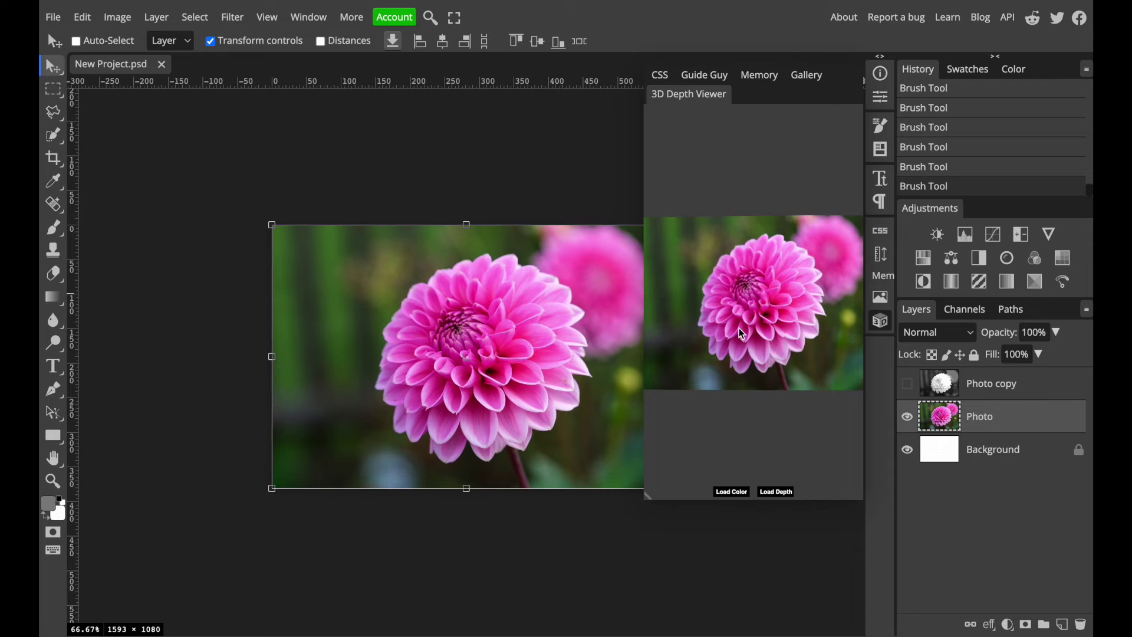
{"action": "left_click", "coordinate": [907, 384]}
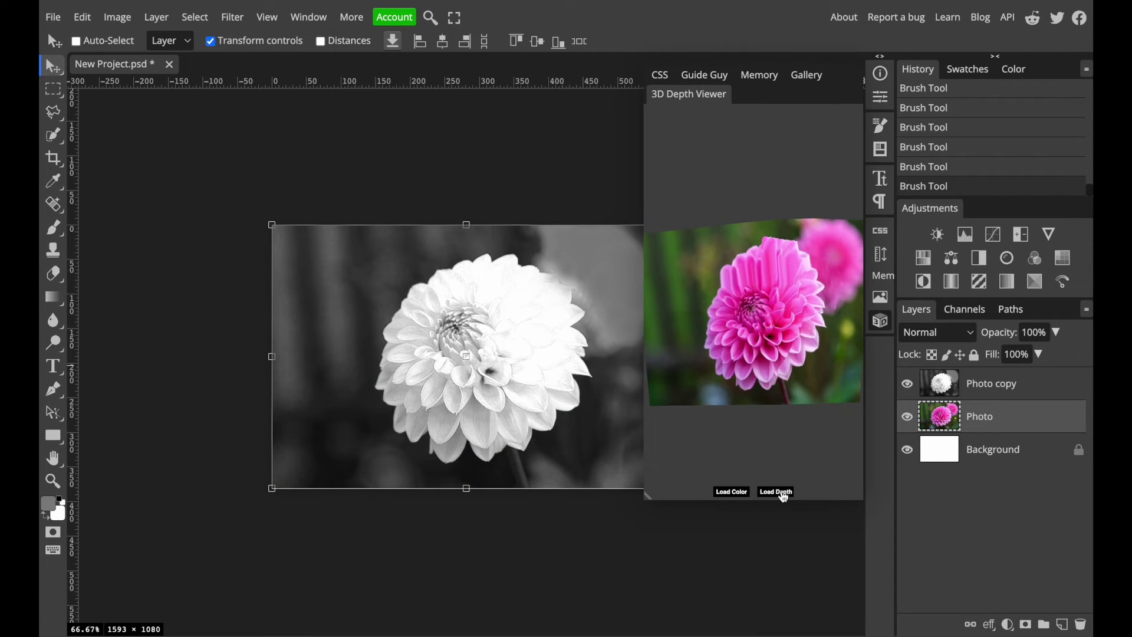
{"action": "left_click", "coordinate": [784, 494]}
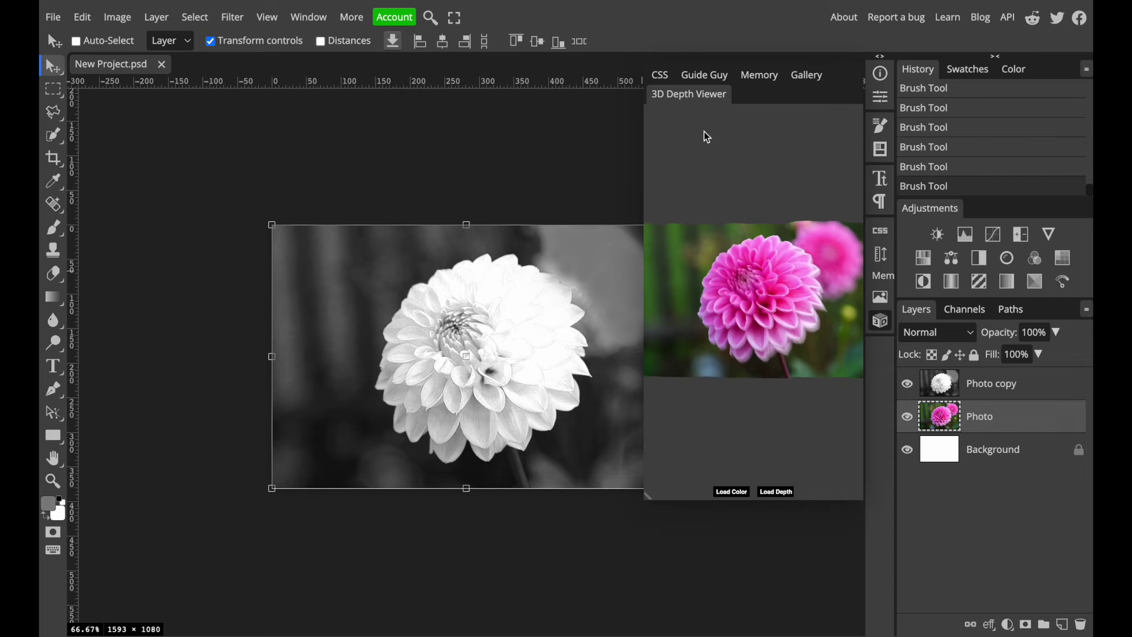
{"action": "left_click", "coordinate": [881, 321]}
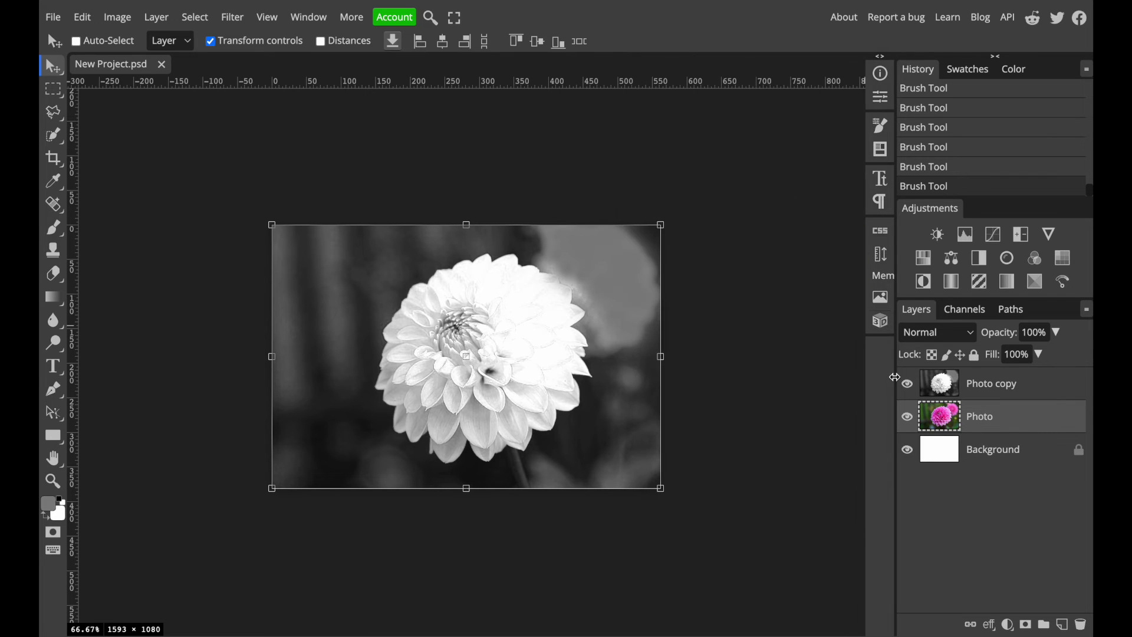
{"action": "left_click", "coordinate": [907, 384]}
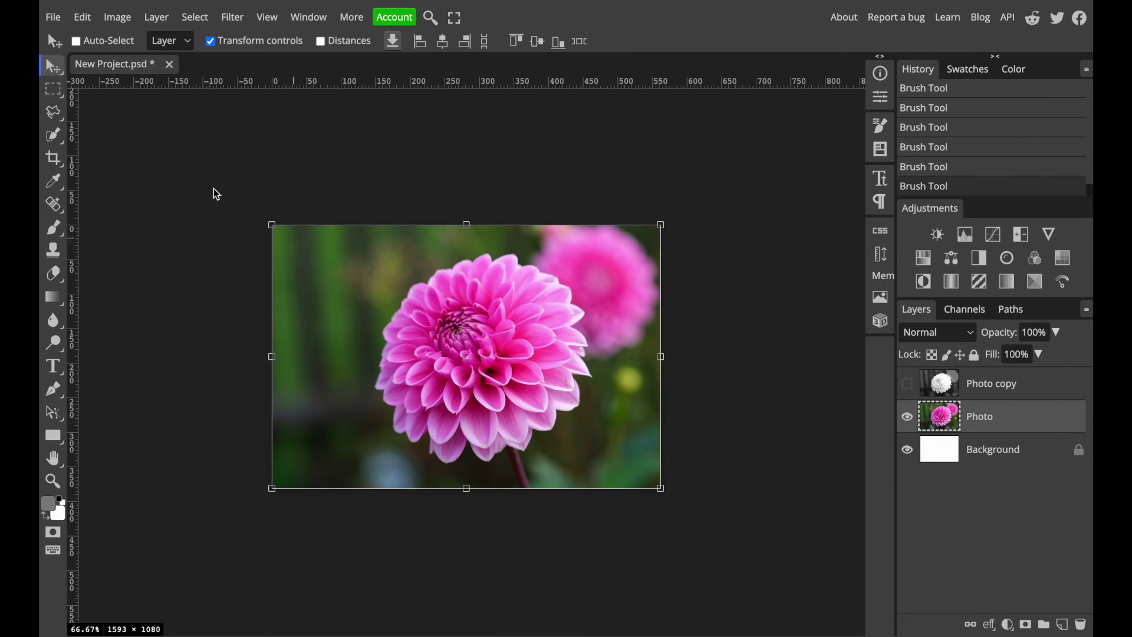
- Export the colour dahlia as Flower.jpg at 80% JPG quality, then show Photo copy again
{"action": "left_click", "coordinate": [57, 17]}
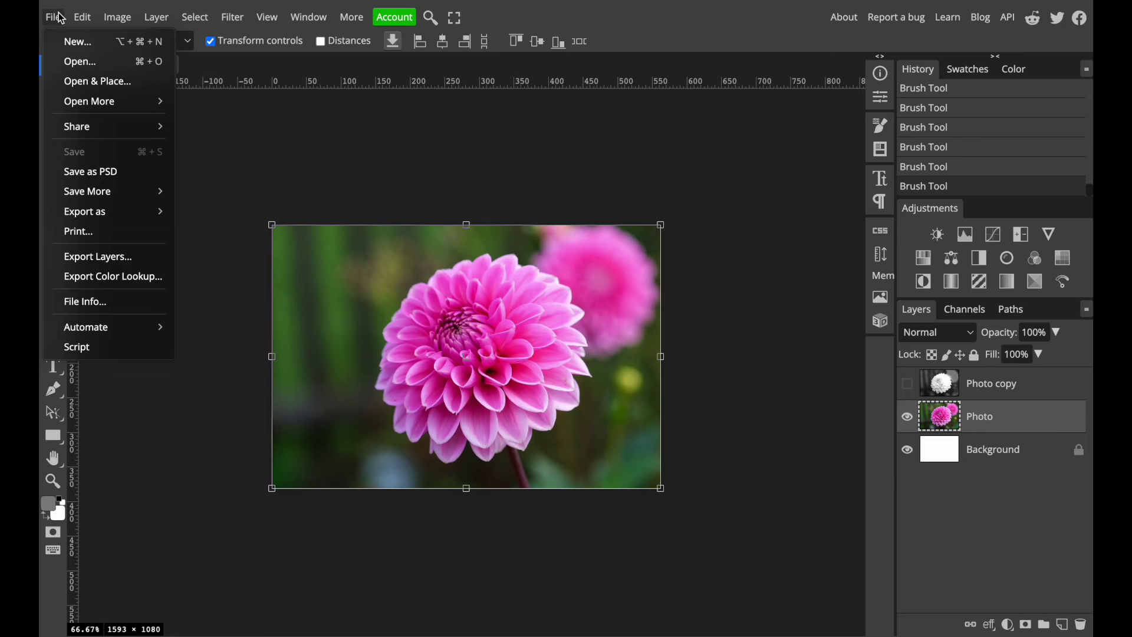
{"action": "mouse_move", "coordinate": [134, 213]}
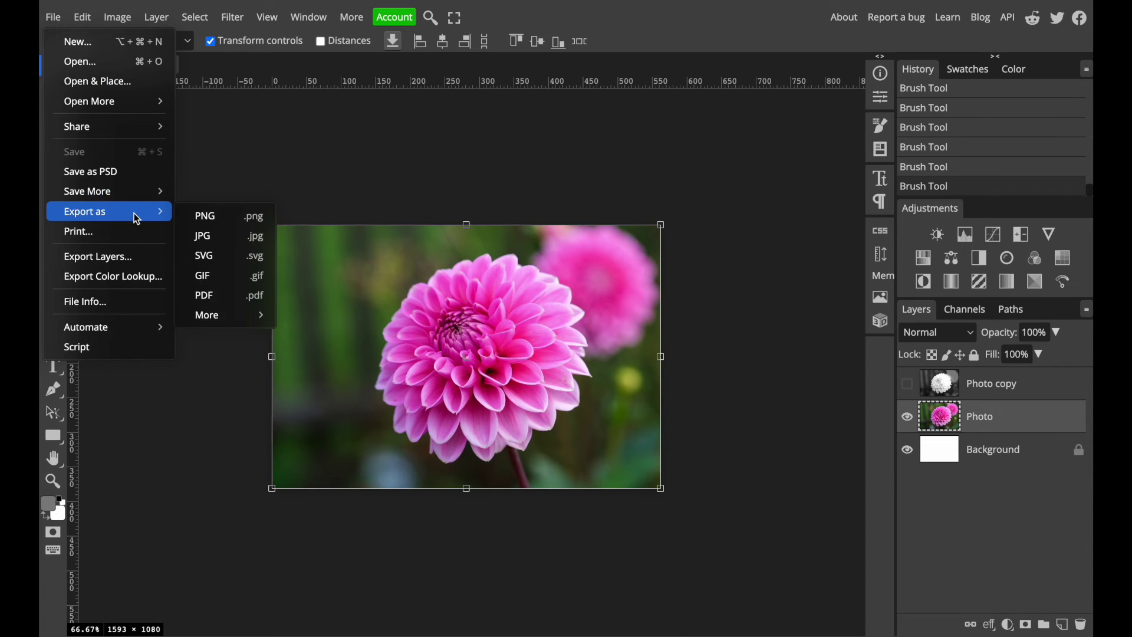
{"action": "left_click", "coordinate": [224, 237]}
{"action": "left_click", "coordinate": [611, 160]}
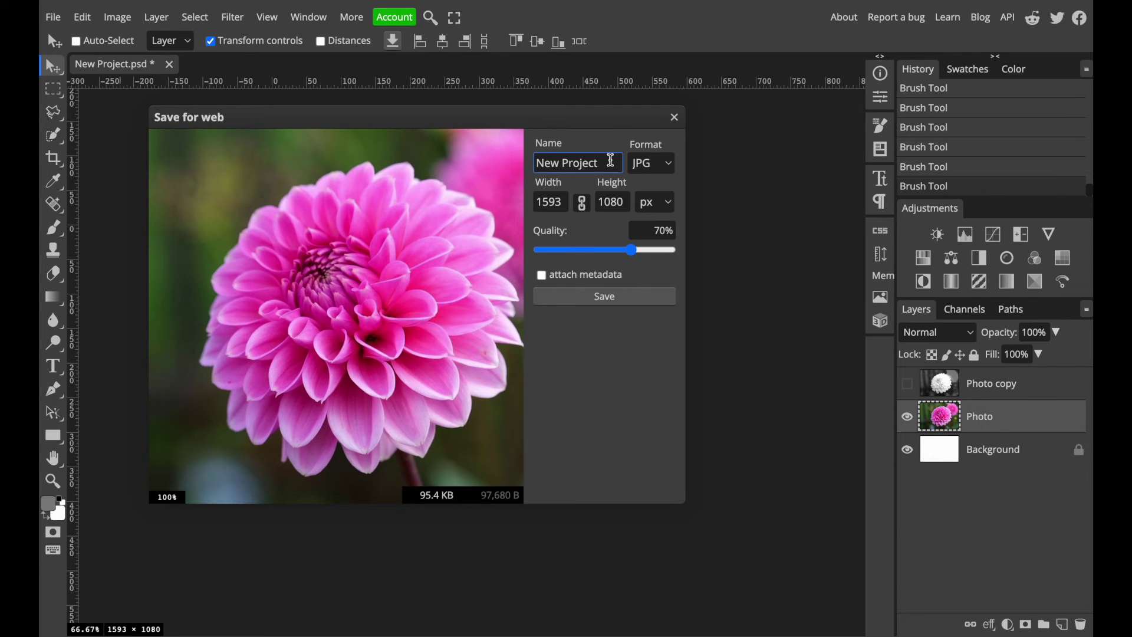
{"action": "key", "text": "ctrl+a"}
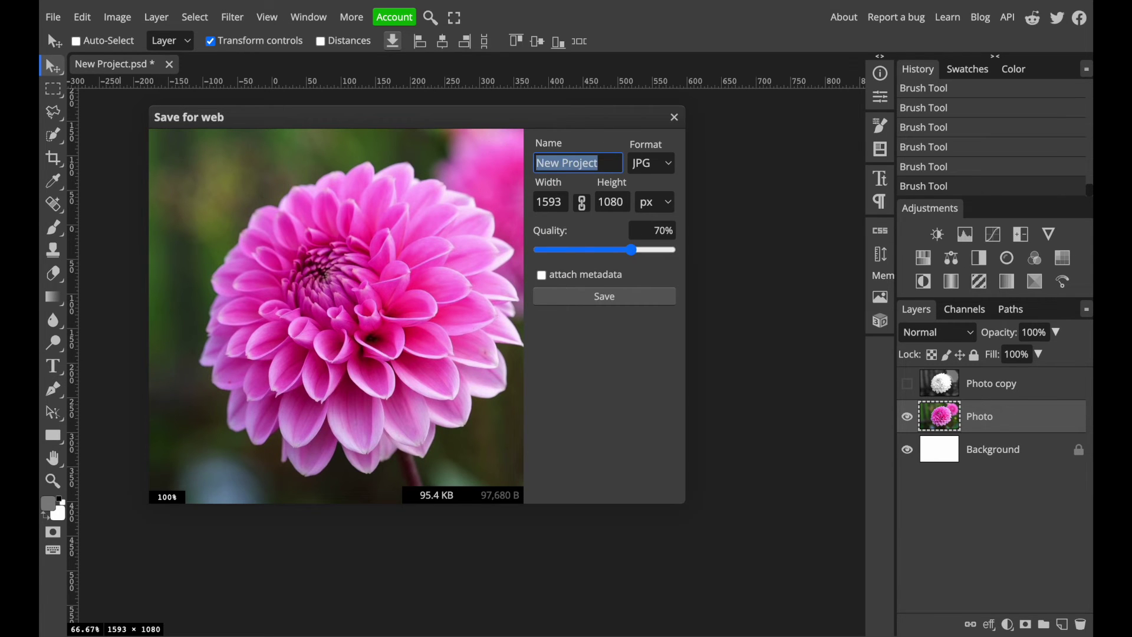
{"action": "type", "text": "Flower"}
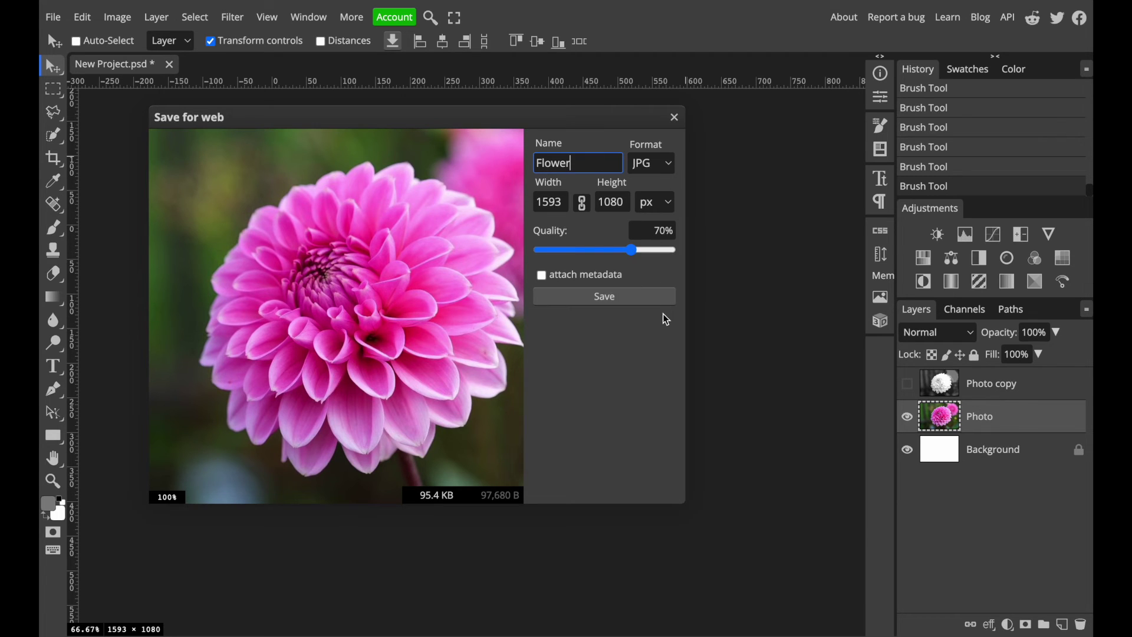
{"action": "left_click_drag", "start_coordinate": [634, 250], "coordinate": [647, 253]}
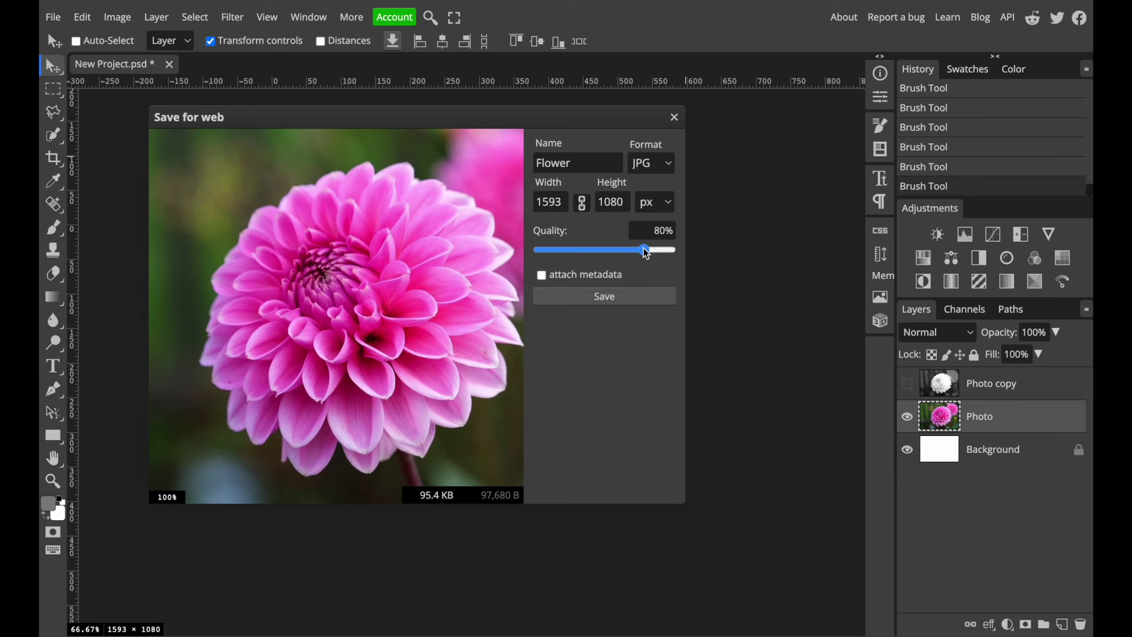
{"action": "left_click", "coordinate": [660, 305]}
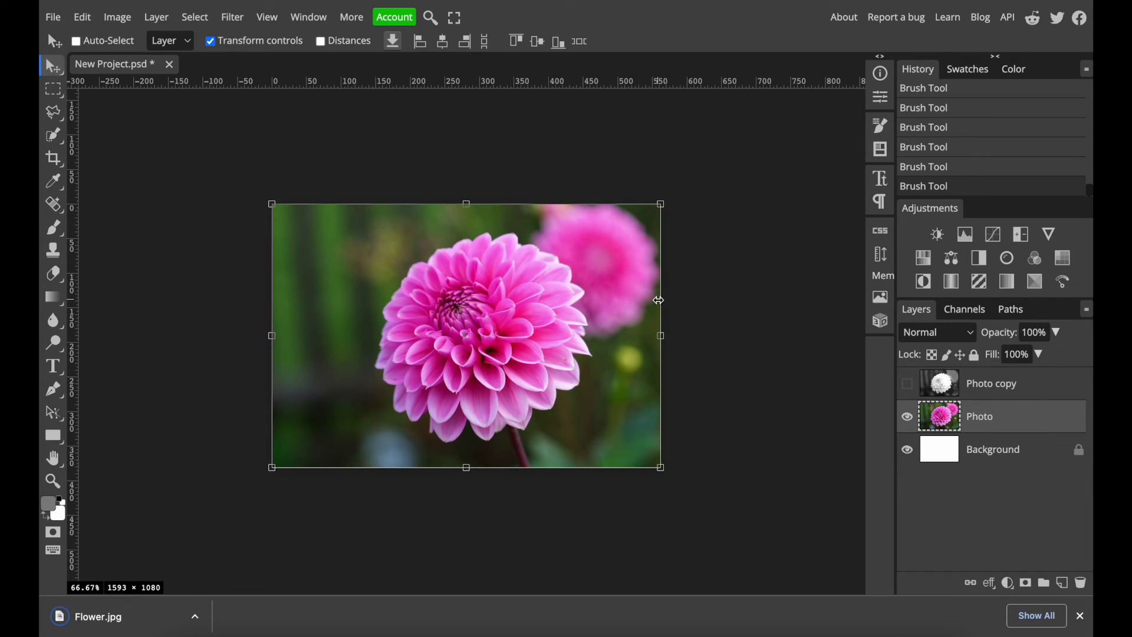
{"action": "left_click", "coordinate": [907, 384]}
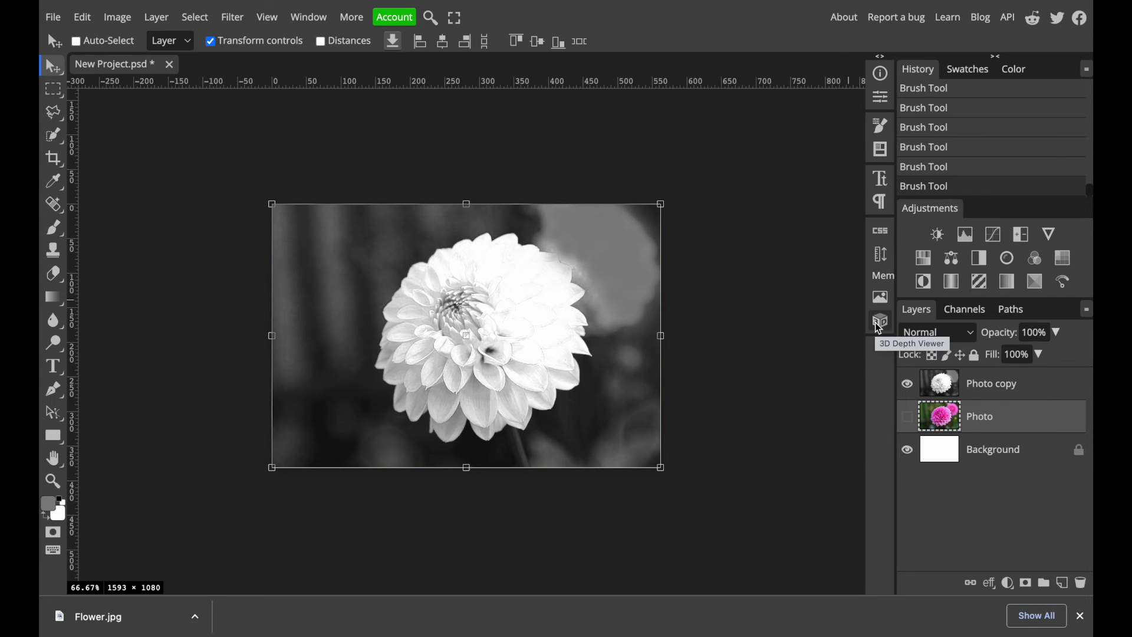
- Export Photo copy as Flower_depth.jpg and drag both JPGs into the Facebook post
{"action": "left_click", "coordinate": [972, 388]}
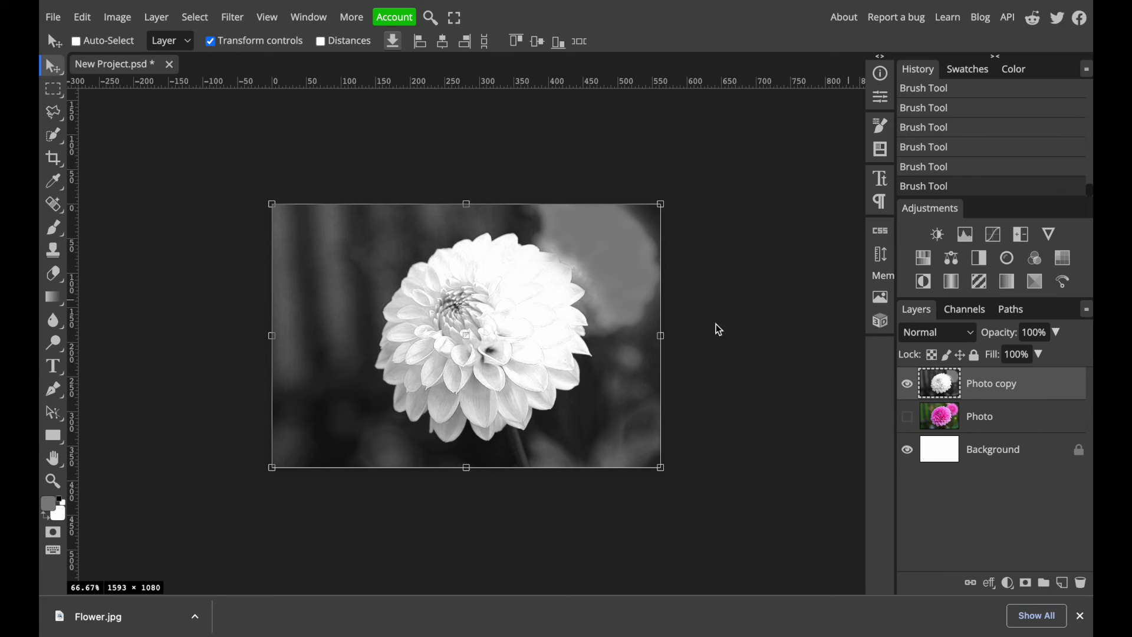
{"action": "left_click", "coordinate": [53, 17]}
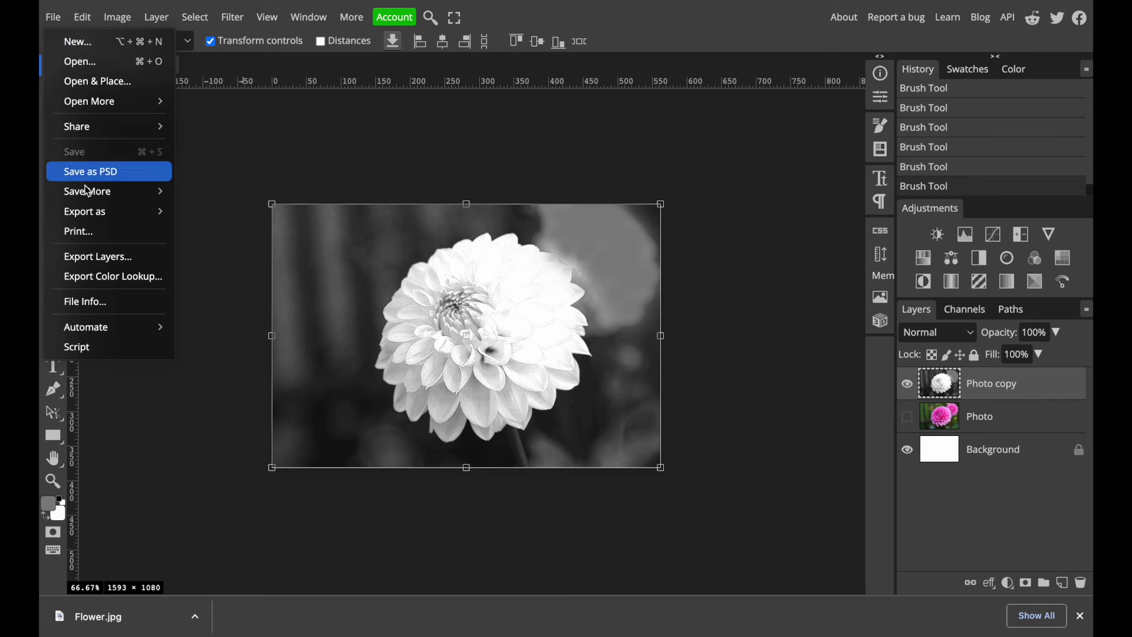
{"action": "mouse_move", "coordinate": [96, 223]}
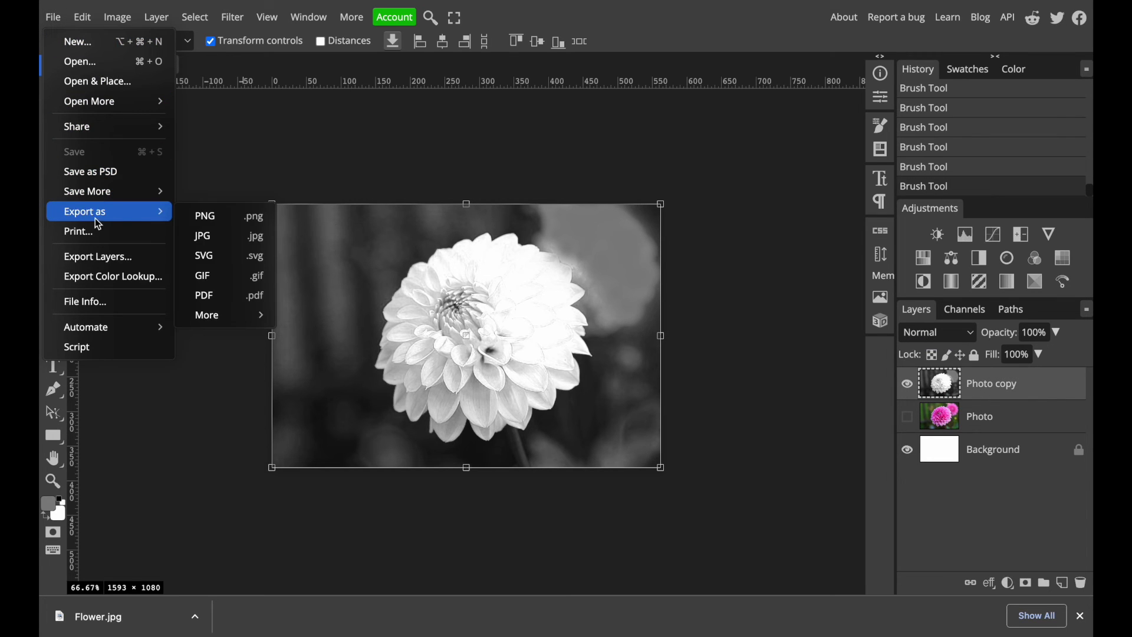
{"action": "left_click", "coordinate": [200, 233]}
{"action": "left_click", "coordinate": [605, 144]}
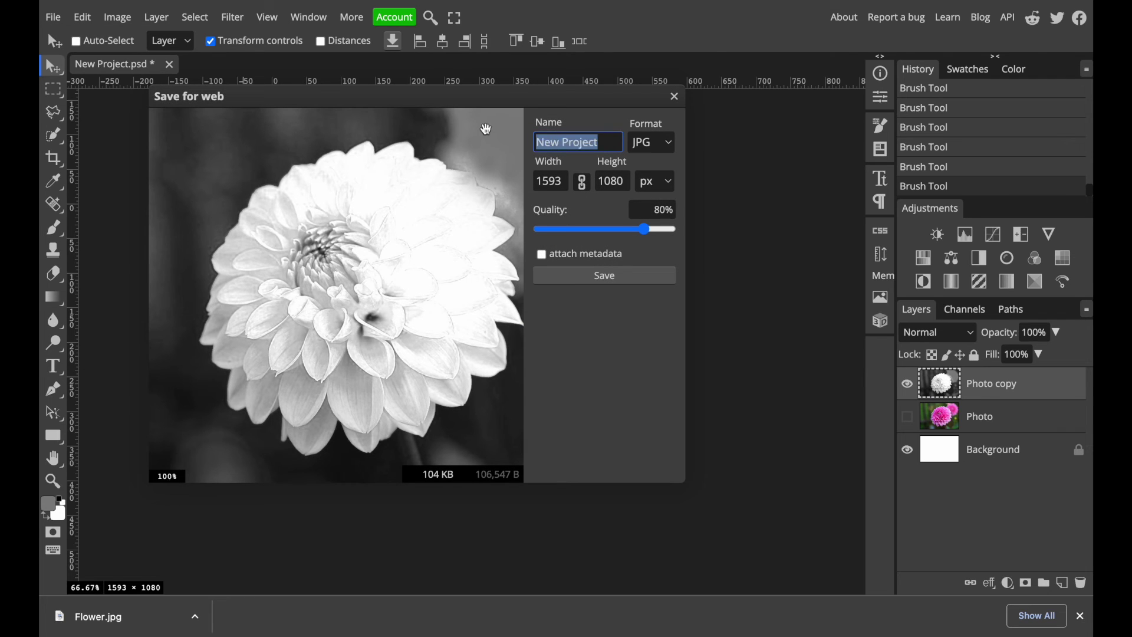
{"action": "type", "text": "Flower_depth"}
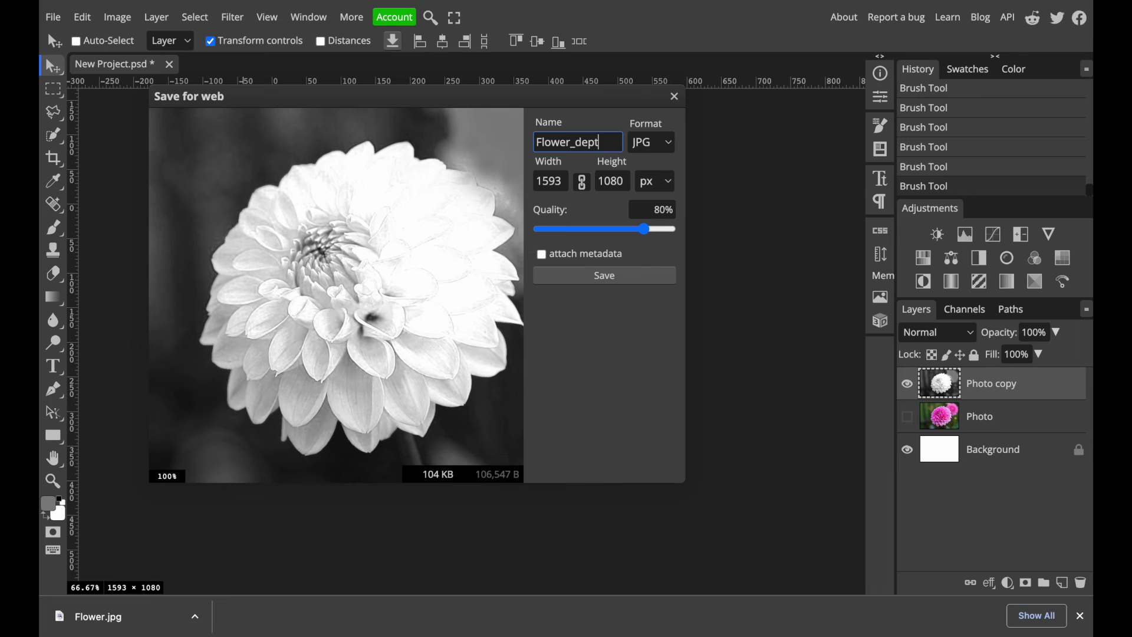
{"action": "left_click", "coordinate": [654, 278]}
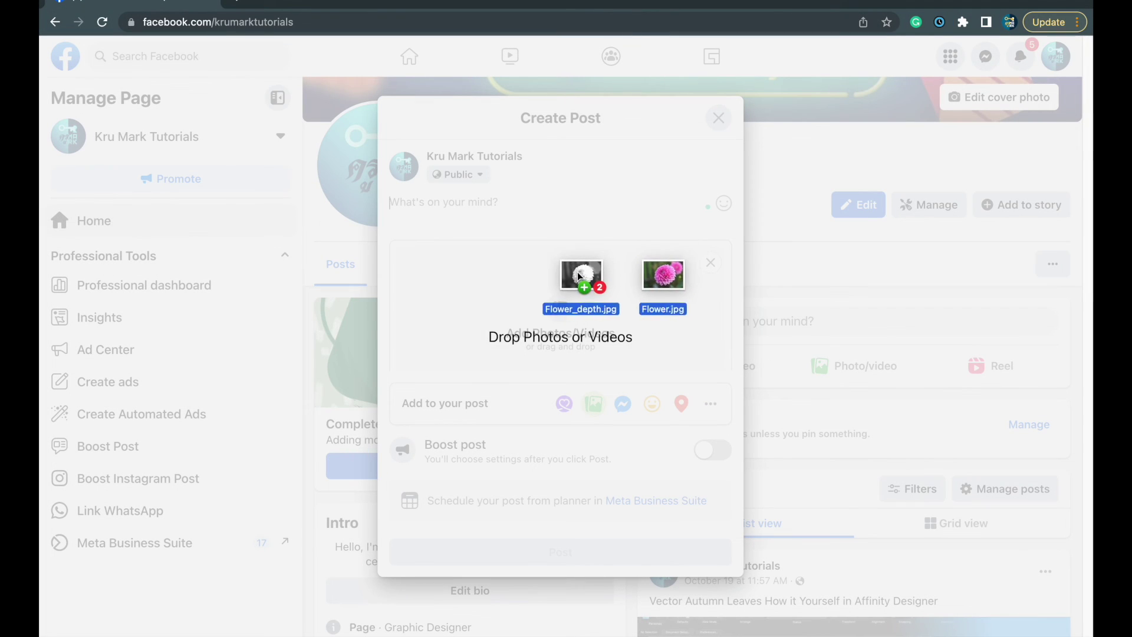
{"action": "left_click_drag", "start_coordinate": [579, 276], "coordinate": [516, 311]}
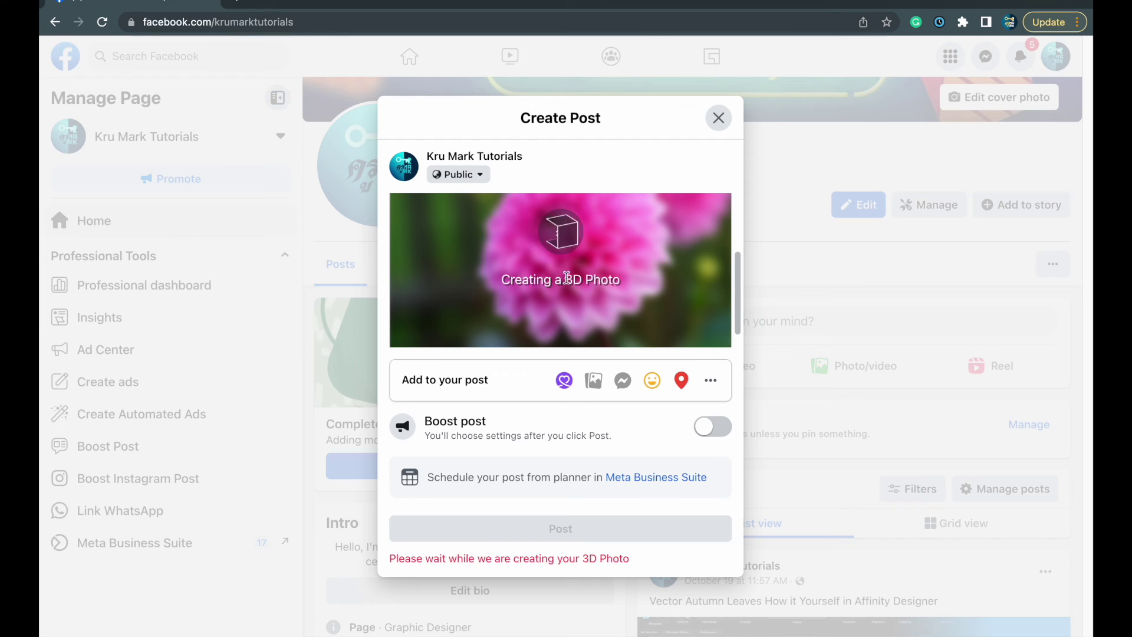
- Tilt the finished dahlia 3D preview in the Create Post dialog to check its depth effect
{"action": "mouse_move", "coordinate": [735, 281]}
{"action": "left_mouse_down"}
{"action": "mouse_move", "coordinate": [735, 242]}
{"action": "mouse_move", "coordinate": [737, 259]}
{"action": "left_mouse_up"}
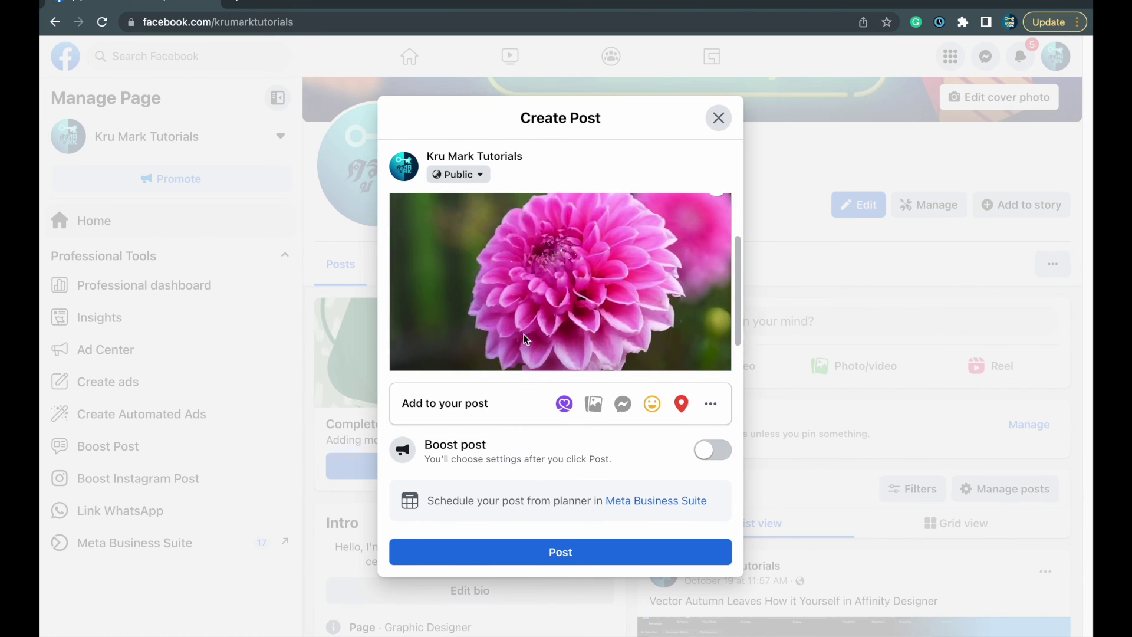
{"action": "scroll", "coordinate": [530, 324], "scroll_direction": "up", "scroll_amount": 1}
{"action": "scroll", "coordinate": [530, 324], "scroll_direction": "up", "scroll_amount": 1}
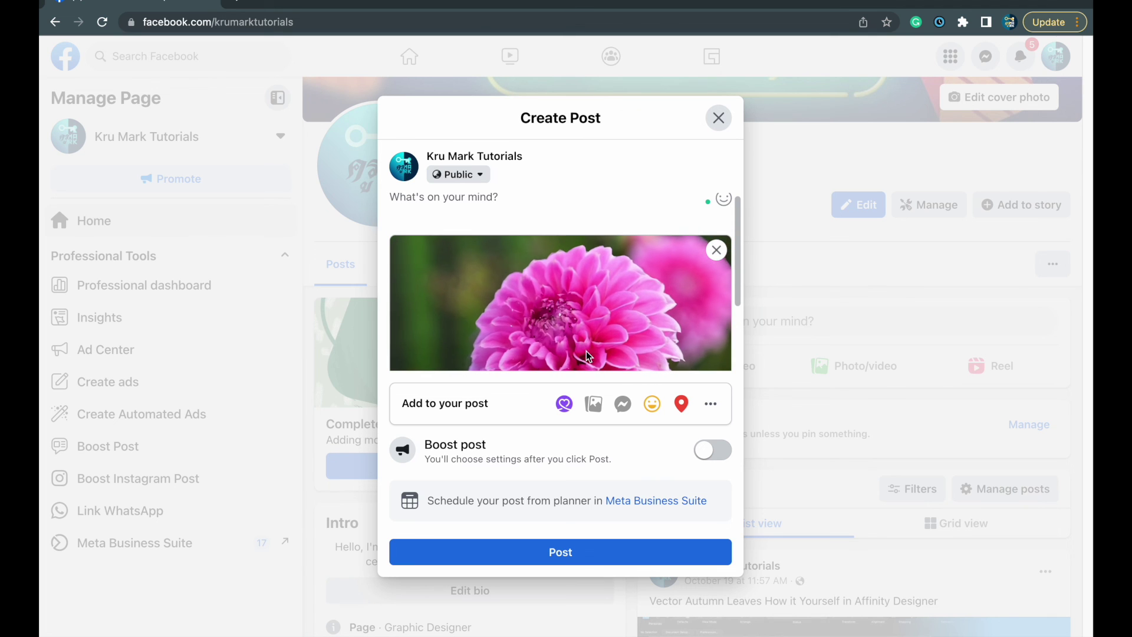
{"action": "scroll", "coordinate": [565, 318], "scroll_direction": "down", "scroll_amount": 1}
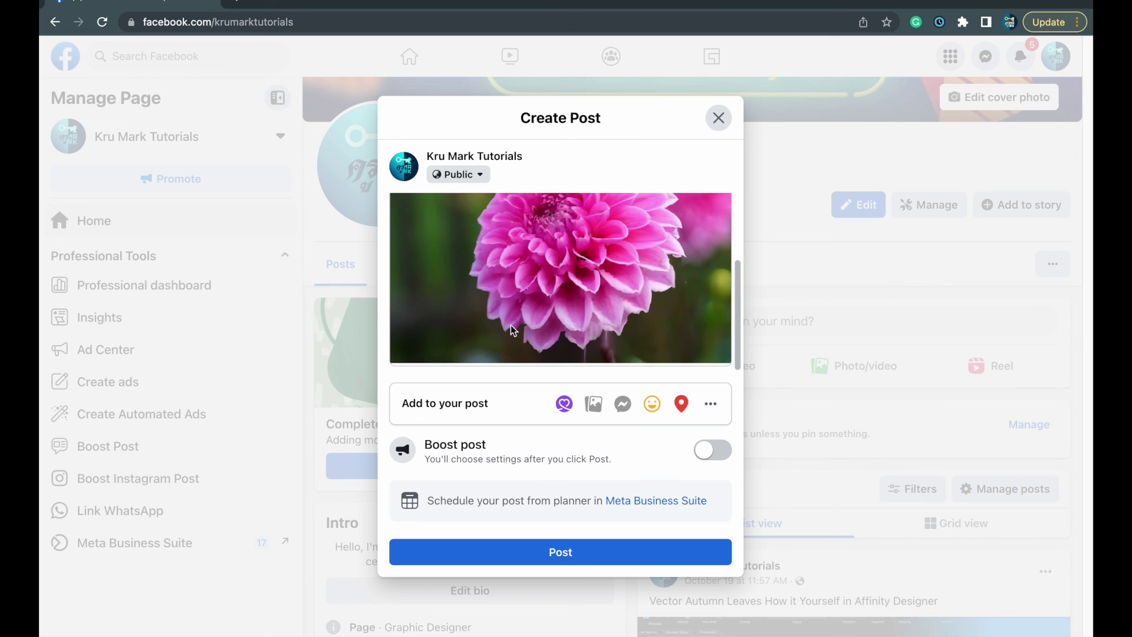
{"action": "right_click", "coordinate": [647, 278]}
{"action": "left_click", "coordinate": [556, 320]}
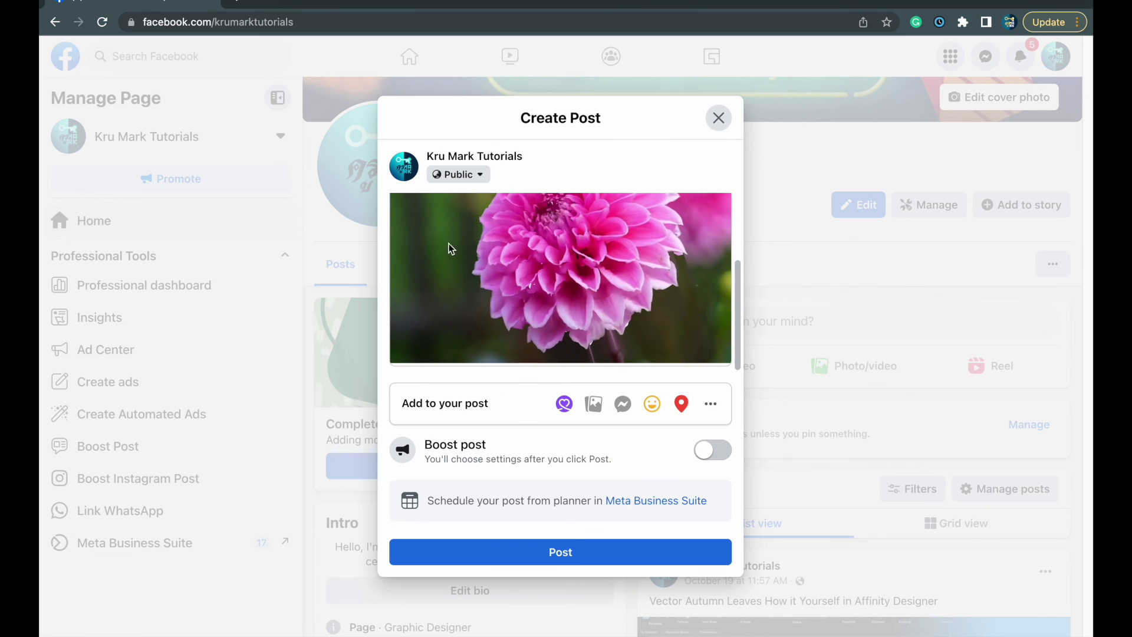
- Discard the 3D photo draft, scroll back to the cover banner and highlight the Page name
{"action": "left_click", "coordinate": [717, 119]}
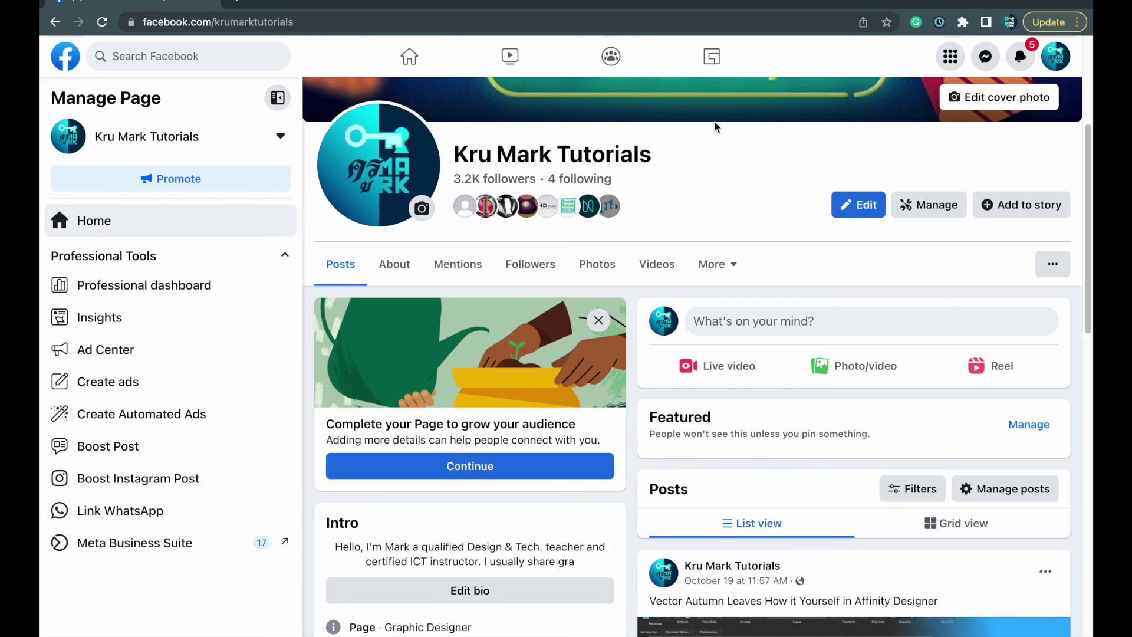
{"action": "scroll", "coordinate": [713, 159], "scroll_direction": "up", "scroll_amount": 5}
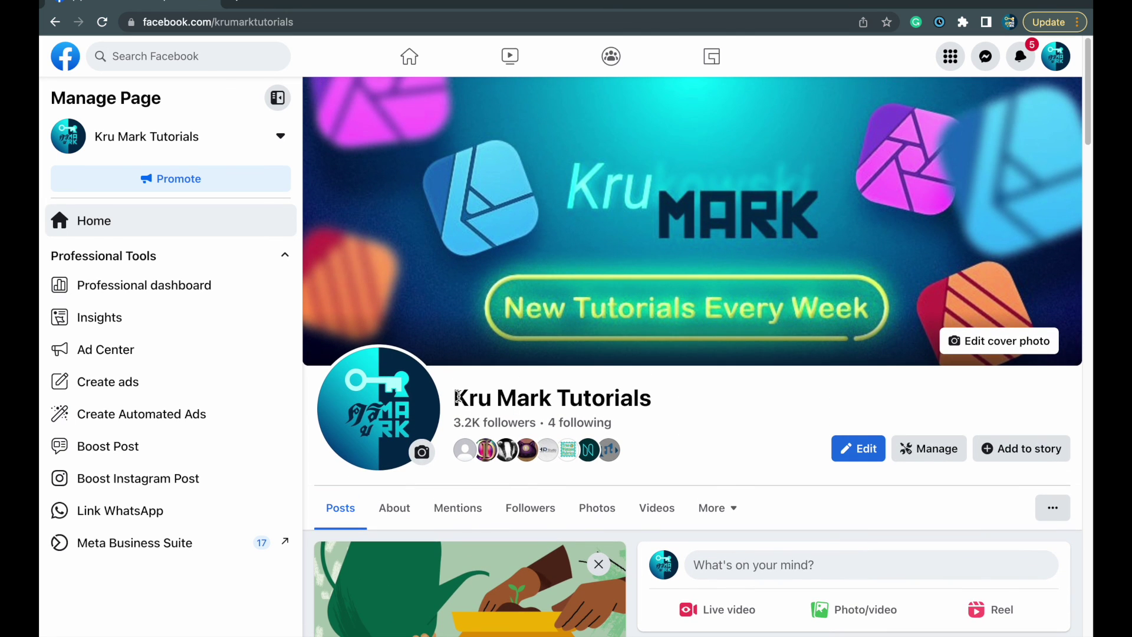
{"action": "left_click_drag", "start_coordinate": [457, 397], "coordinate": [656, 400]}
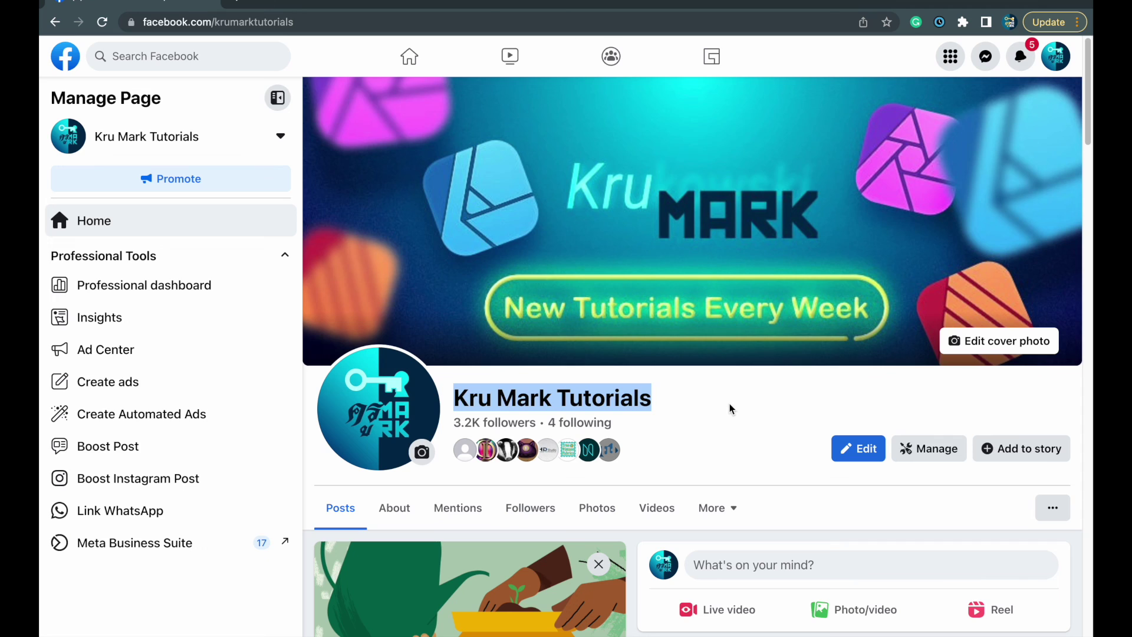